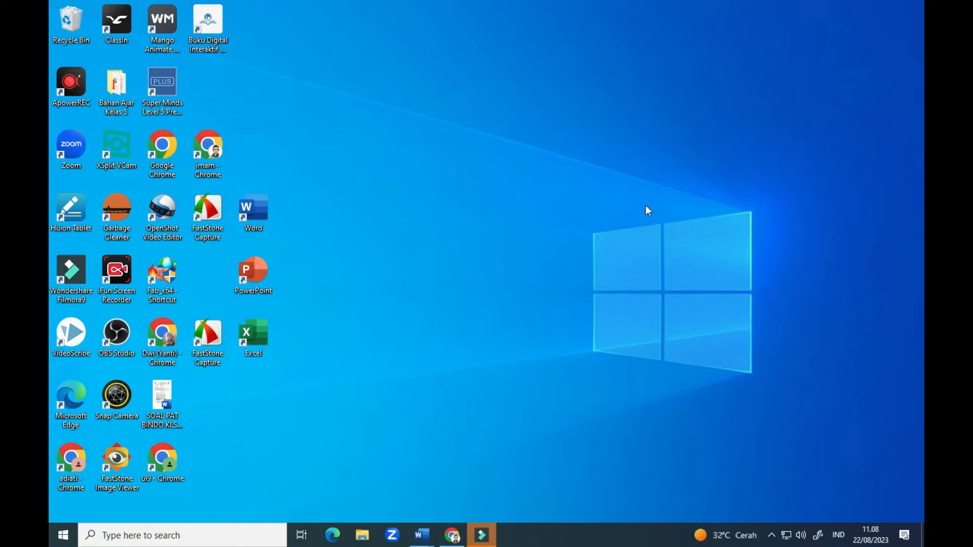
- Switch to the Word document TTS ORGAN PERNAPASAN HEWAN DAN MANUSIA and look over its finished crossword grid
mouse_move(429, 533)
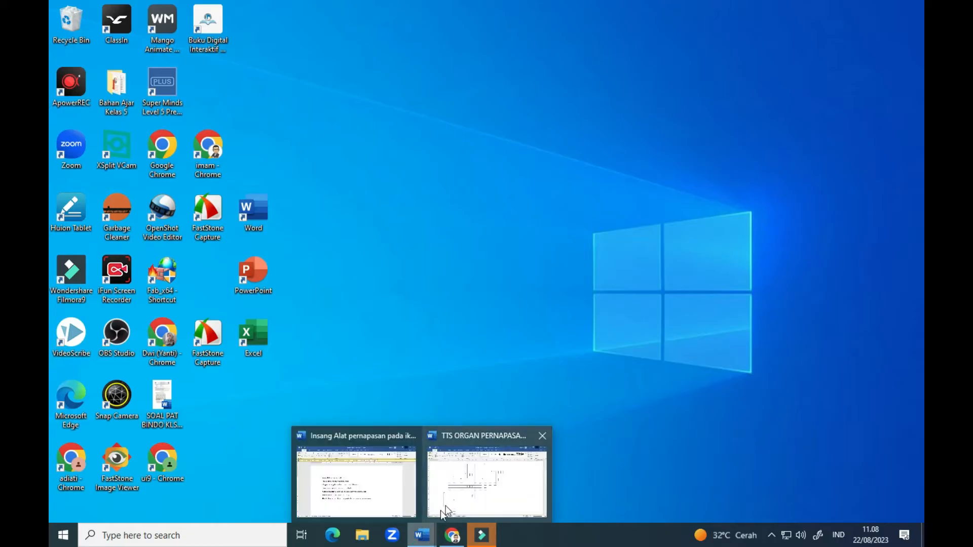
left_click(459, 476)
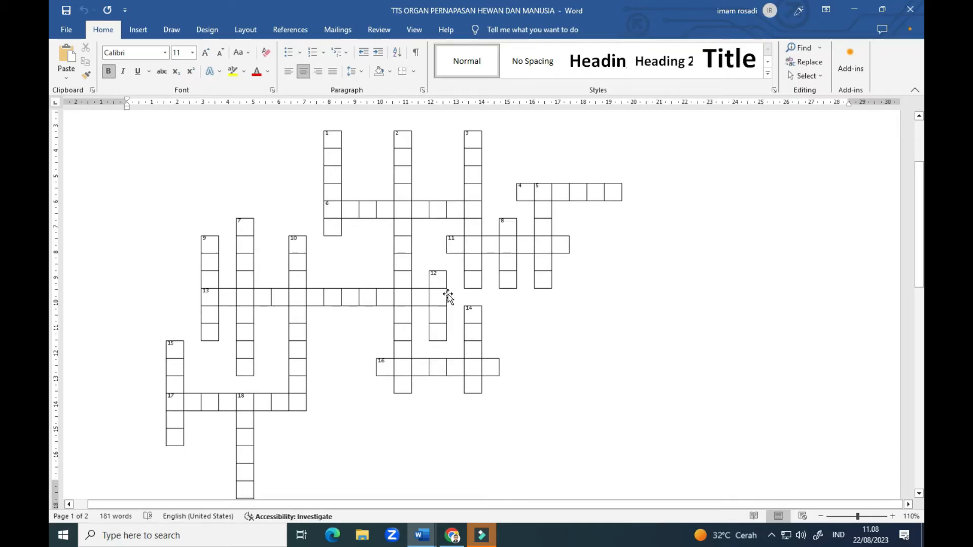
scroll(447, 297, "up", 1)
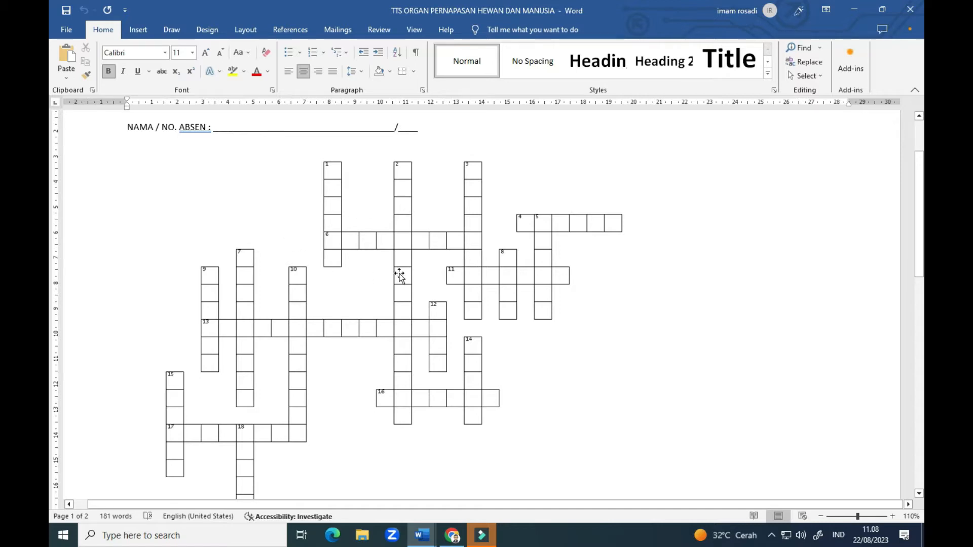
left_click(855, 14)
- Switch to Chrome, search Google for puzzle maker and open the Discovery Education Puzzlemaker site
left_click(453, 539)
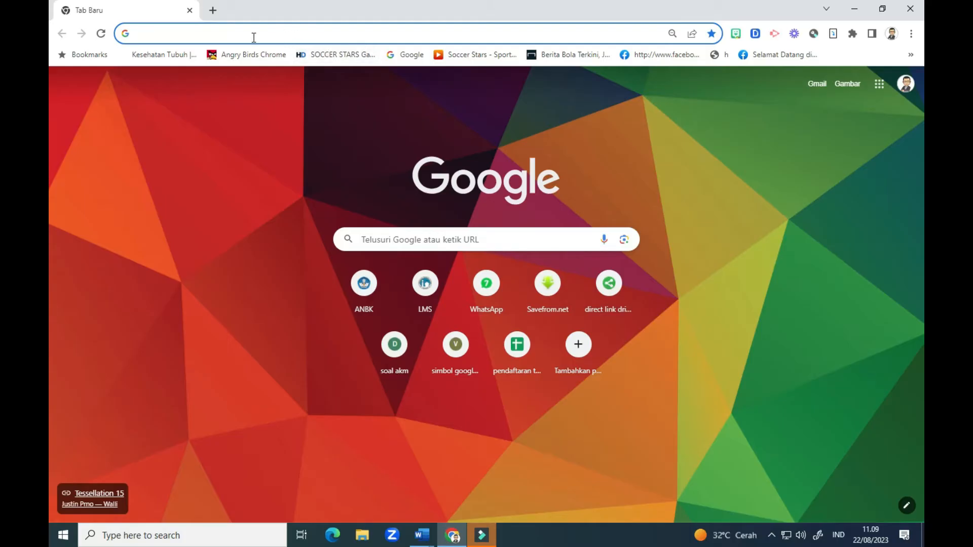
type("puz")
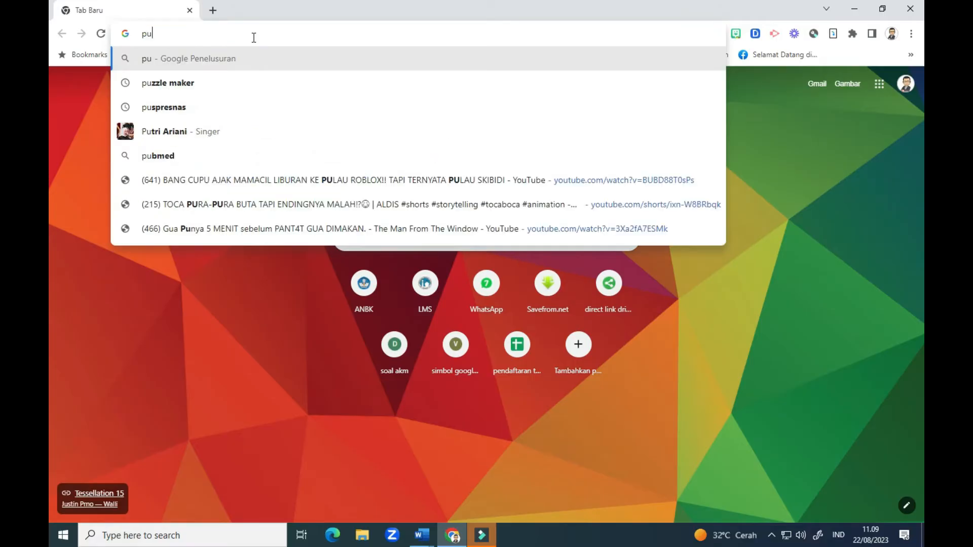
left_click(179, 86)
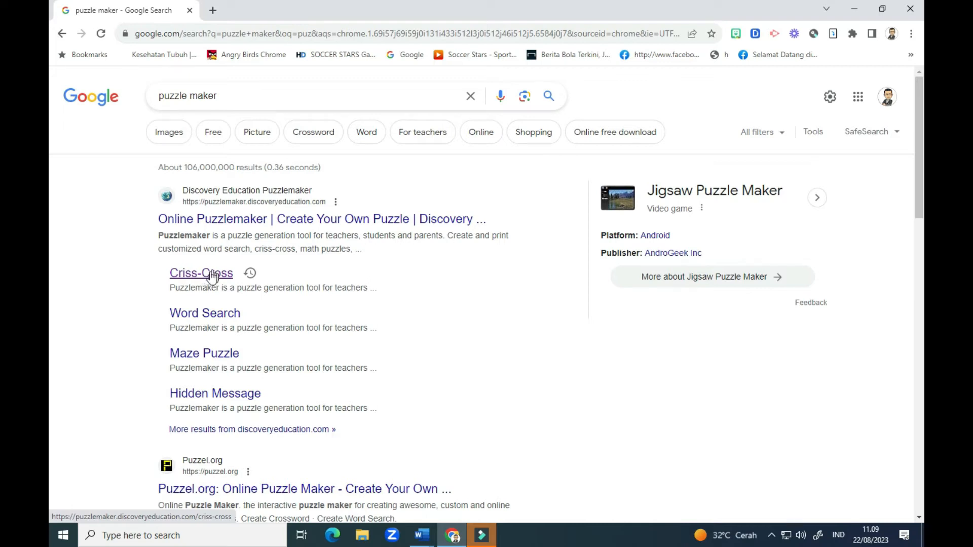
left_click(215, 225)
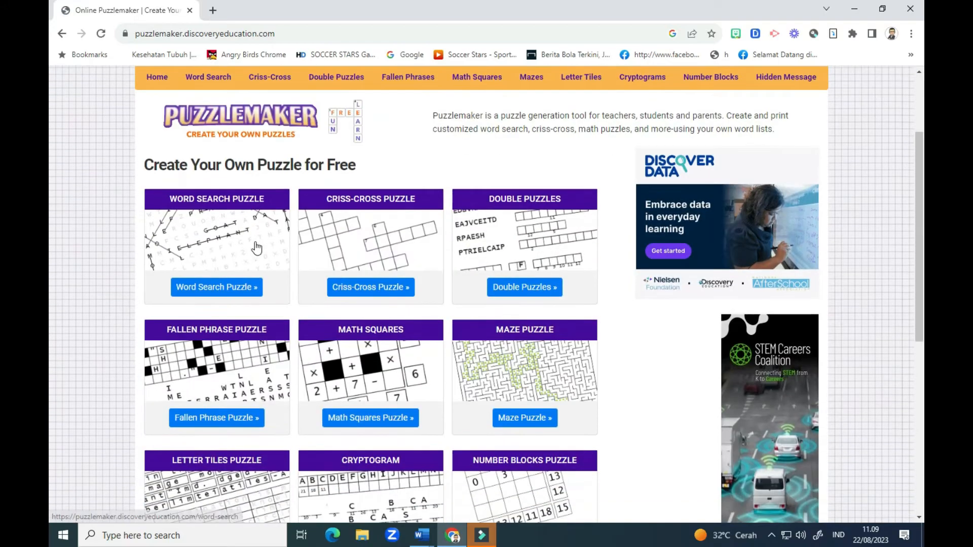
- Look over the available puzzle types and open the Criss-Cross puzzle form
scroll(257, 247, "down", 2)
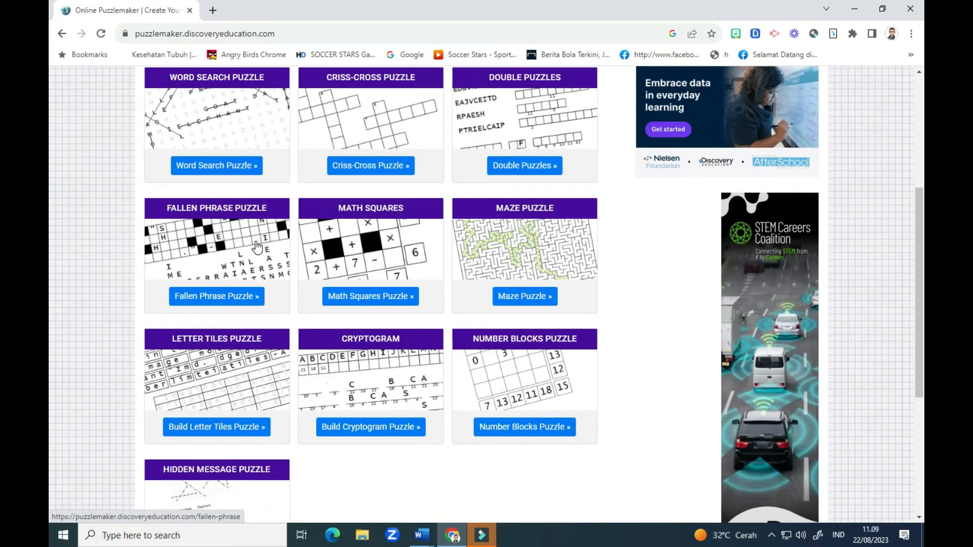
scroll(258, 247, "up", 4)
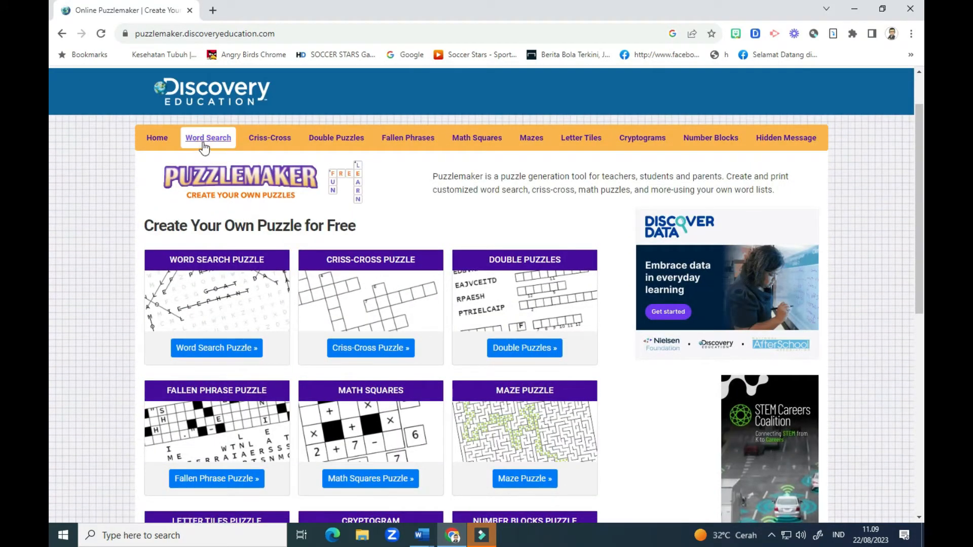
left_click(271, 143)
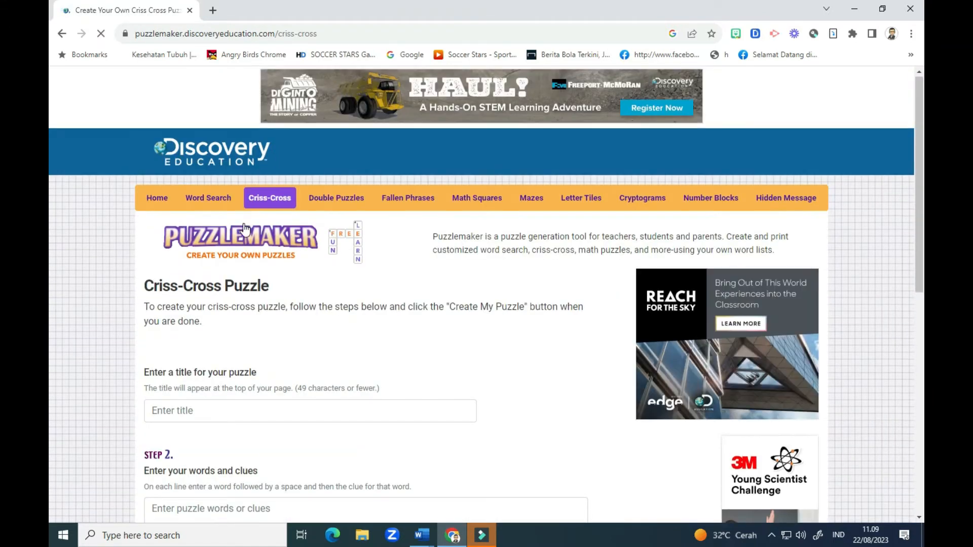
scroll(245, 230, "down", 3)
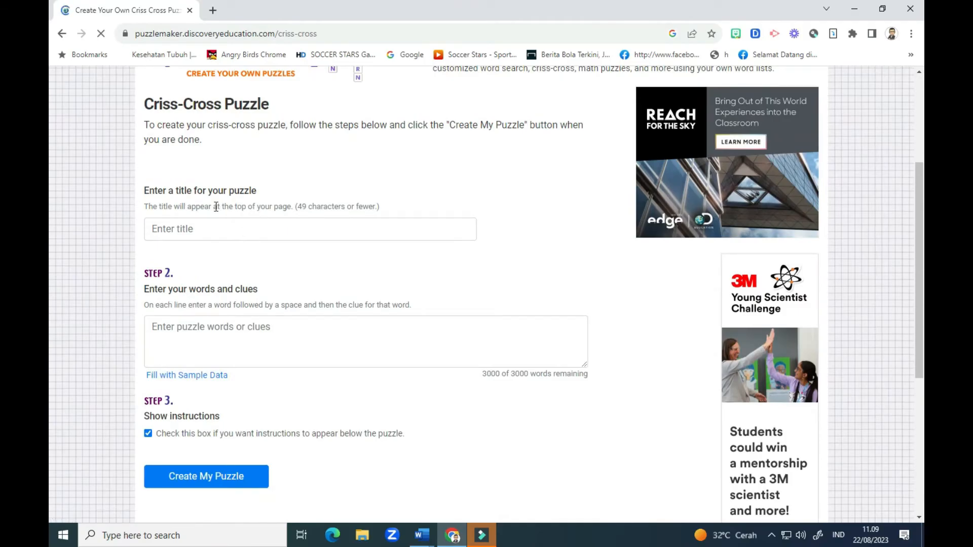
- Give the puzzle the title TTS ORGAN PERNAPASAN
left_click(191, 227)
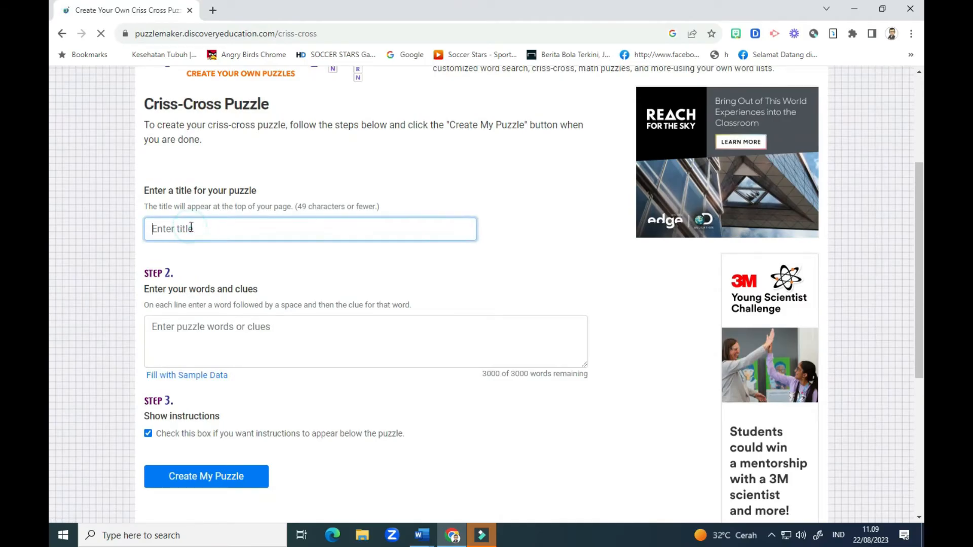
left_click(183, 322)
left_click(180, 228)
left_click(184, 332)
left_click(185, 228)
type("TTS O")
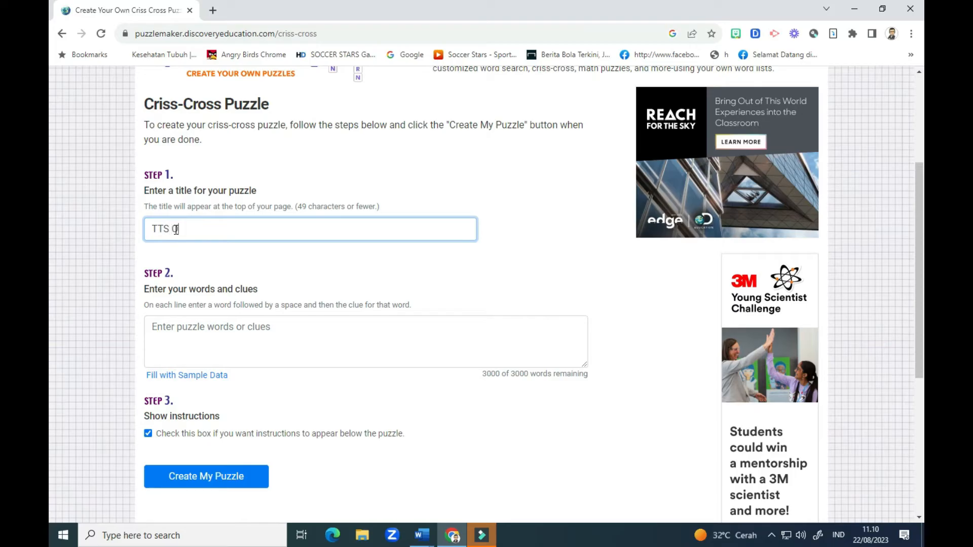
type("RGAN PERNAPASAN")
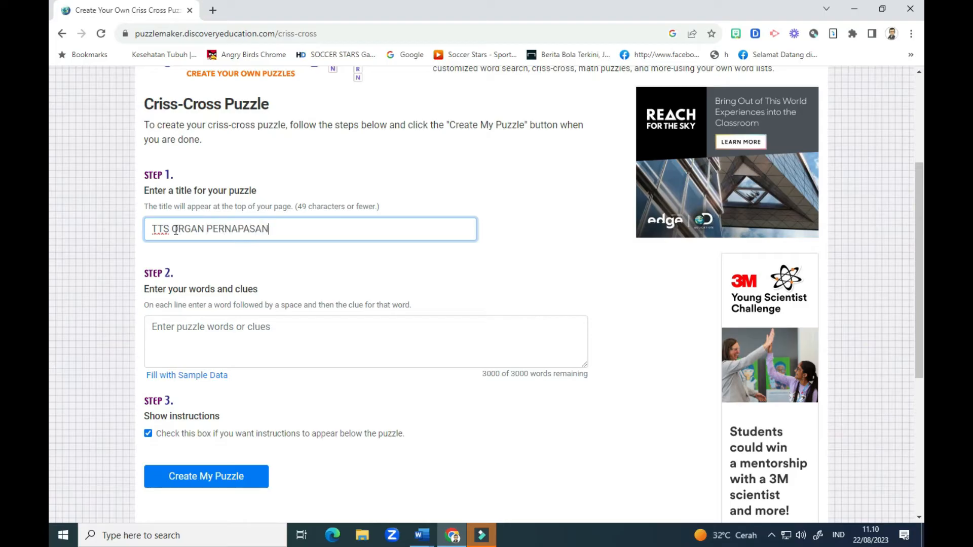
- Enter the word insang with the clue "Alat pernapasan pada ikan" as the first line of words and clues
left_click(194, 333)
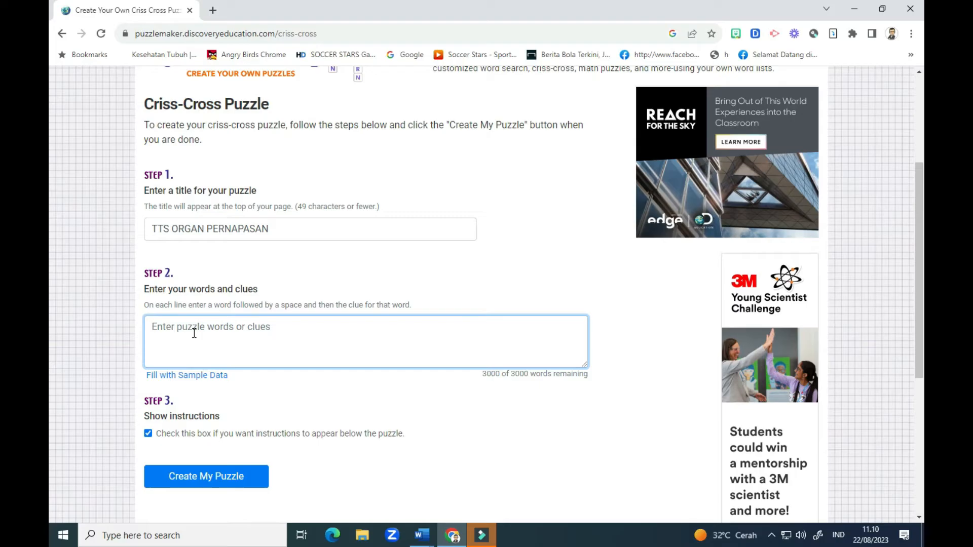
type("insang")
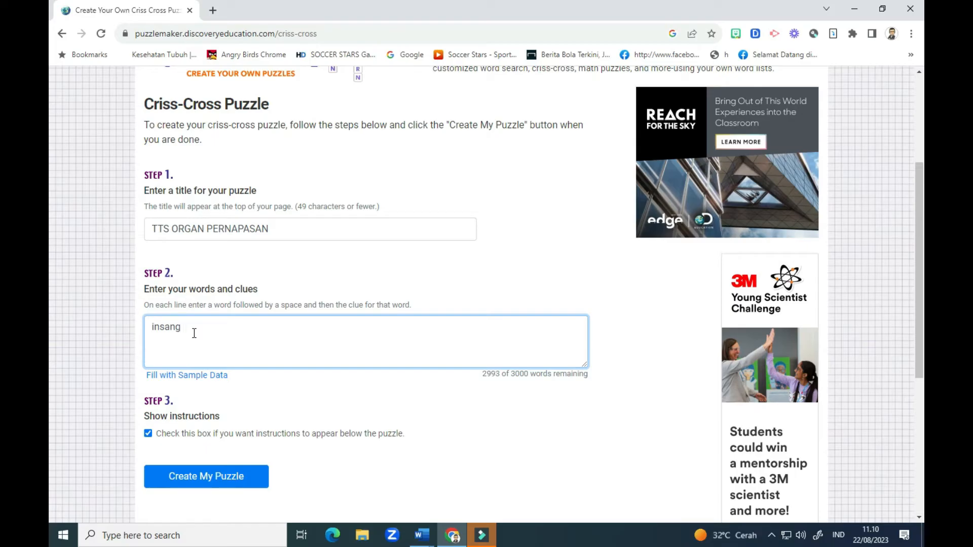
type("Alat pernapasan pada ikan")
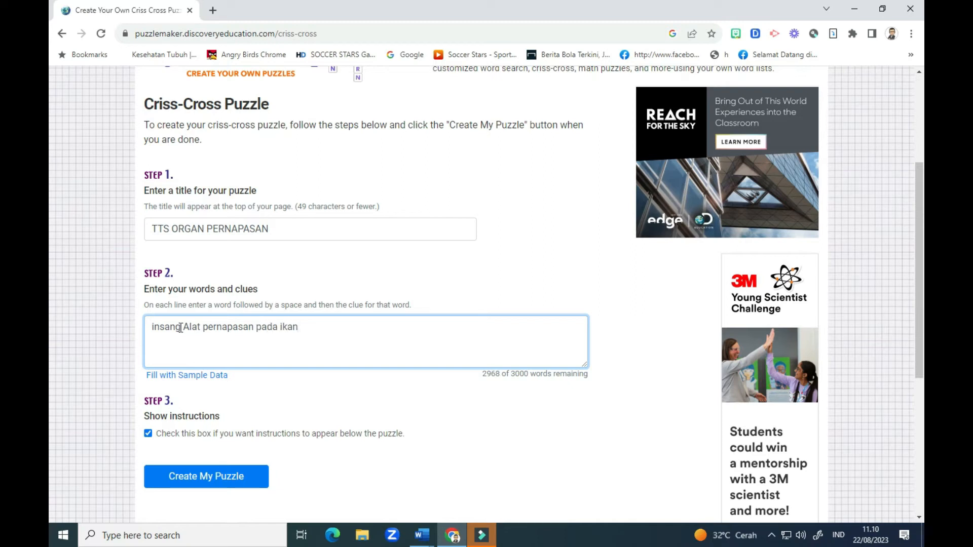
left_click_drag(182, 328, 299, 335)
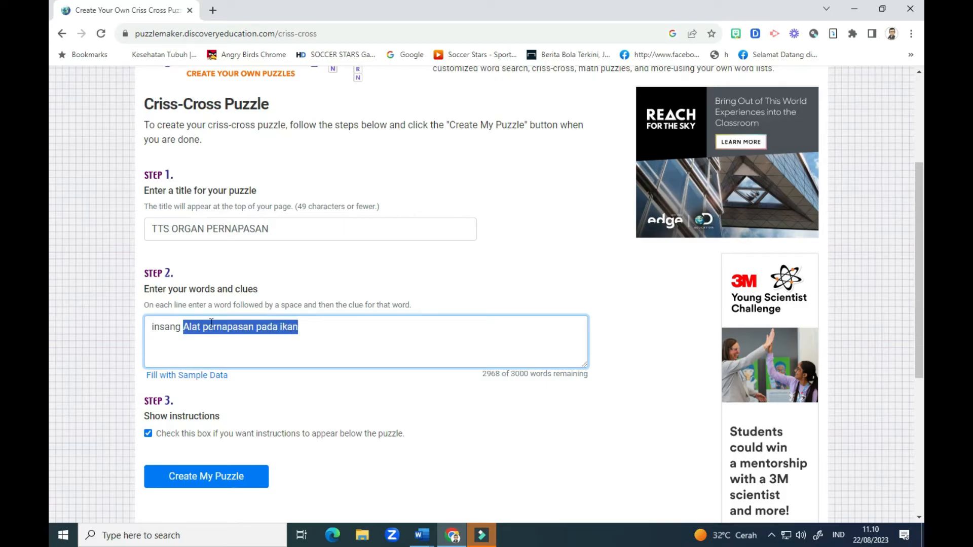
left_click(186, 330)
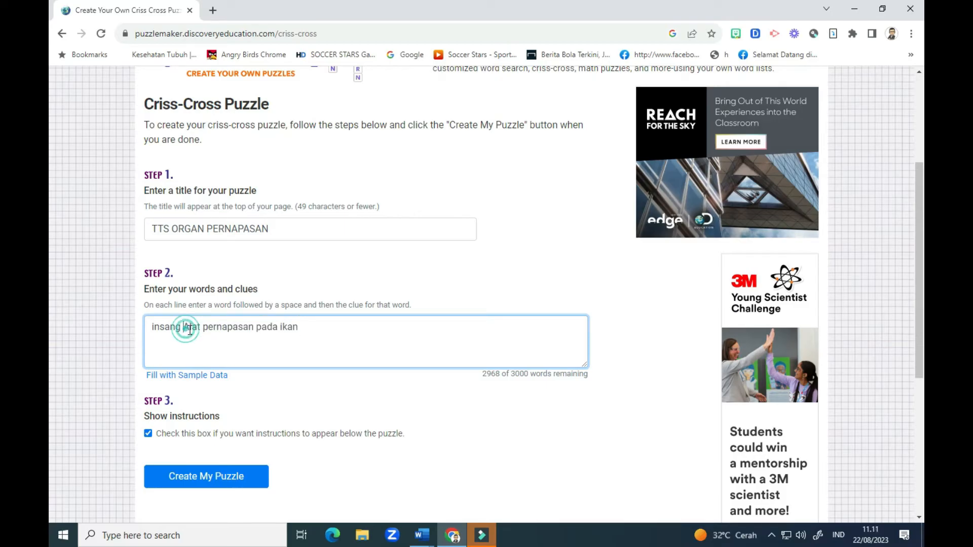
left_click_drag(184, 329, 202, 329)
left_click(186, 329)
left_click_drag(181, 328, 154, 328)
- Add a second line with the word paruparu and the clue "Alat pernapasan pada manusia"
left_click(303, 334)
key("Return")
type("paru")
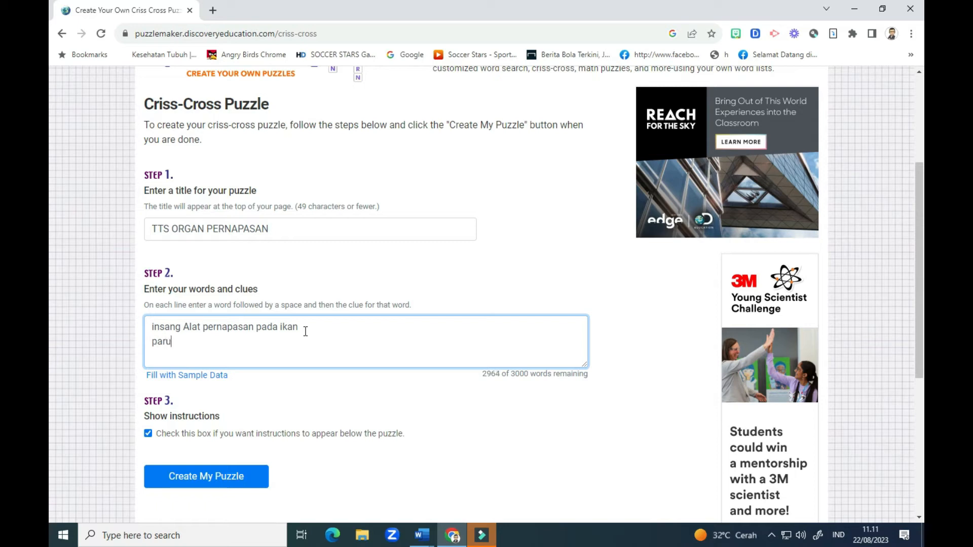
type("paru")
type("Alat pernaps")
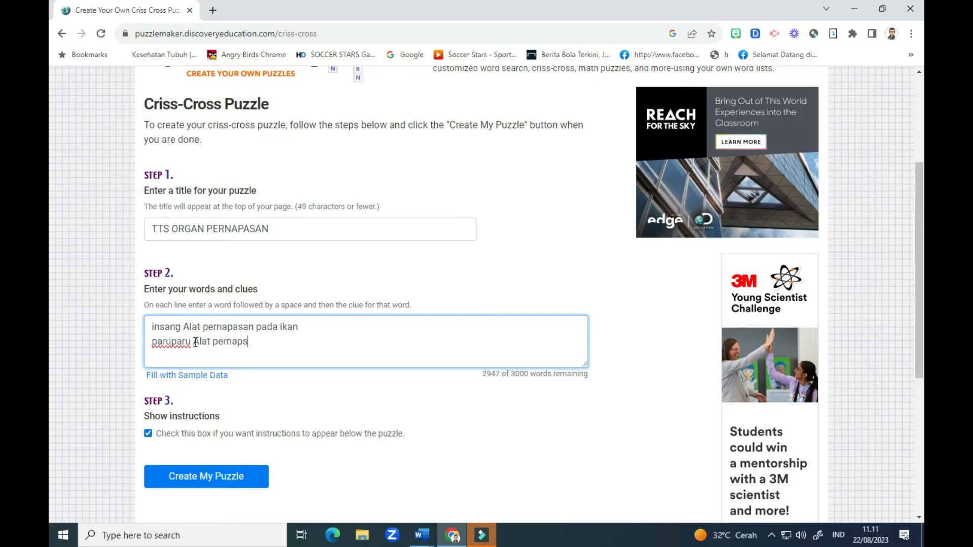
type("san pada mlanusi")
key("BackSpace")
key("BackSpace")
key("BackSpace")
key("BackSpace")
key("BackSpace")
key("BackSpace")
type("anusia")
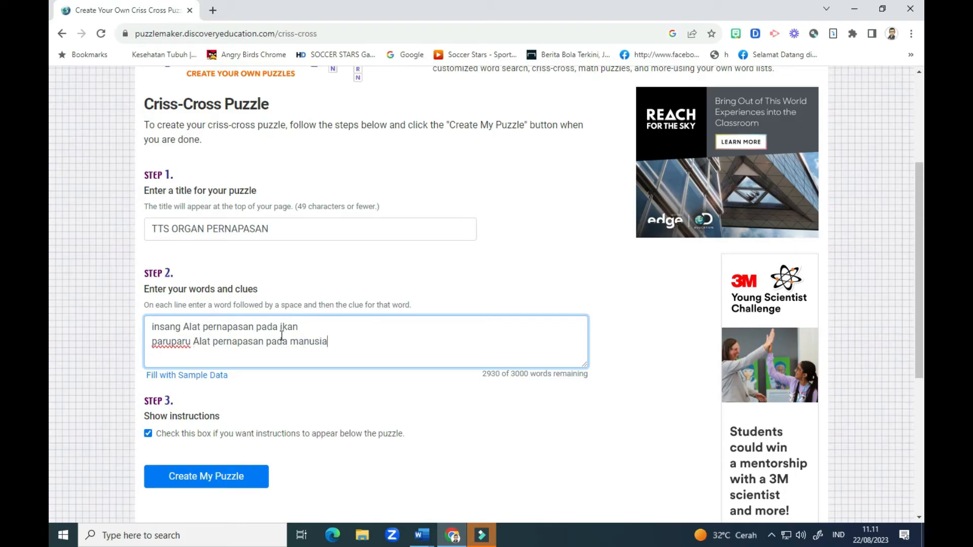
- Switch to the Word document "Insang Alat pernapasan pada ikan" and copy all its word-and-clue lines, from Insang to Alveolus
scroll(275, 331, "down", 1)
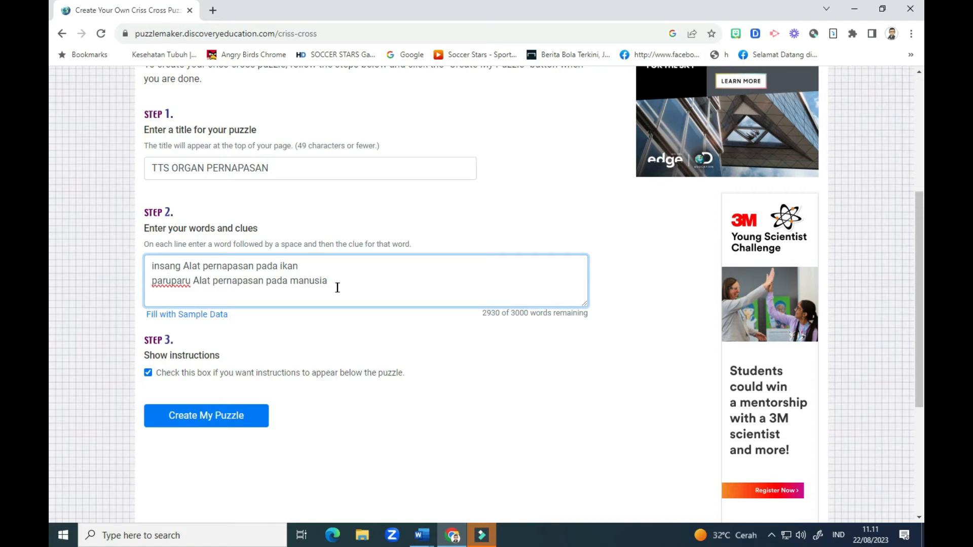
scroll(334, 292, "up", 1)
scroll(333, 295, "down", 1)
mouse_move(425, 537)
left_click(369, 487)
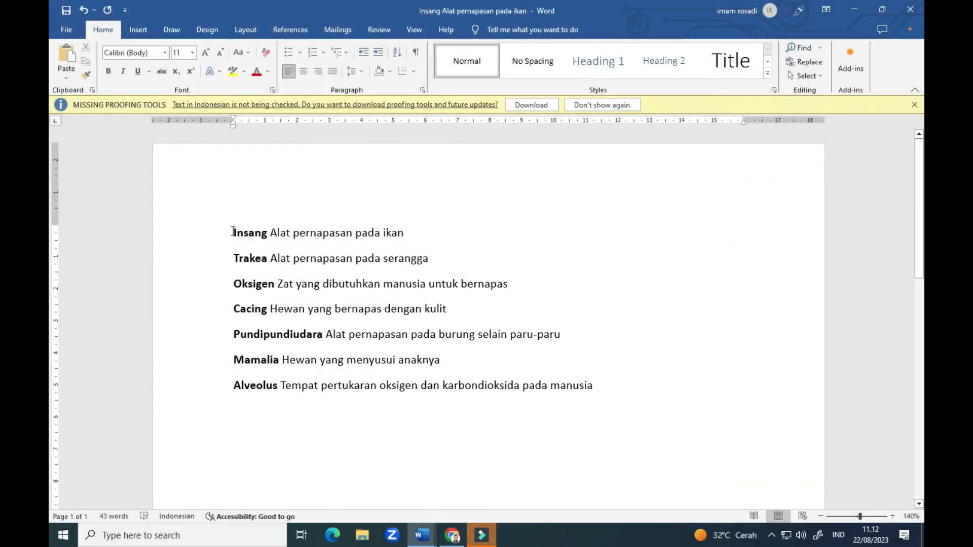
double_click(234, 233)
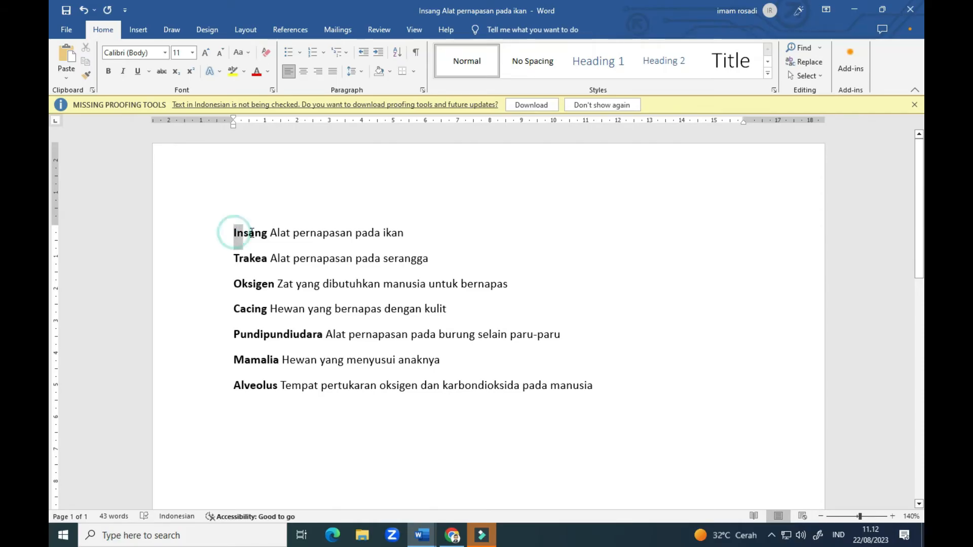
left_click(248, 239)
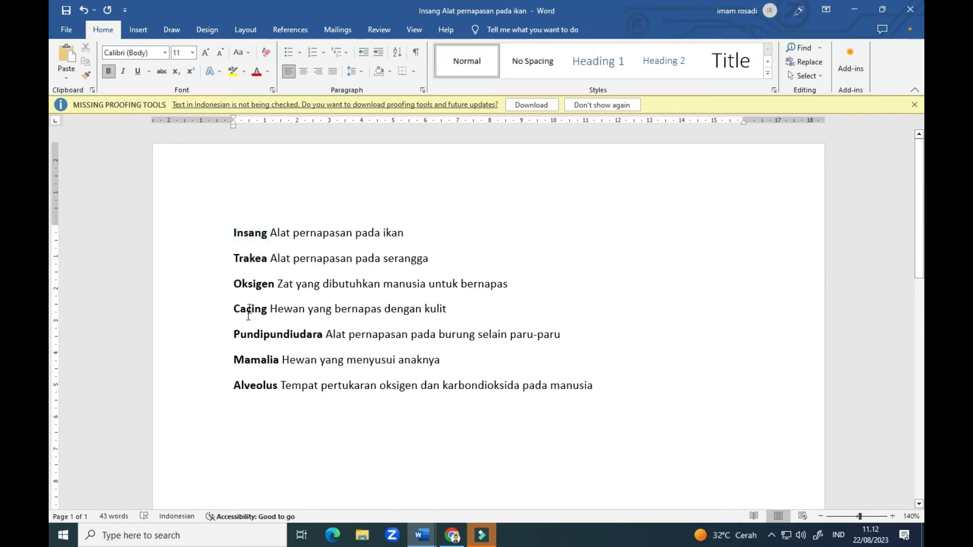
left_click_drag(270, 233, 294, 235)
left_click(276, 232)
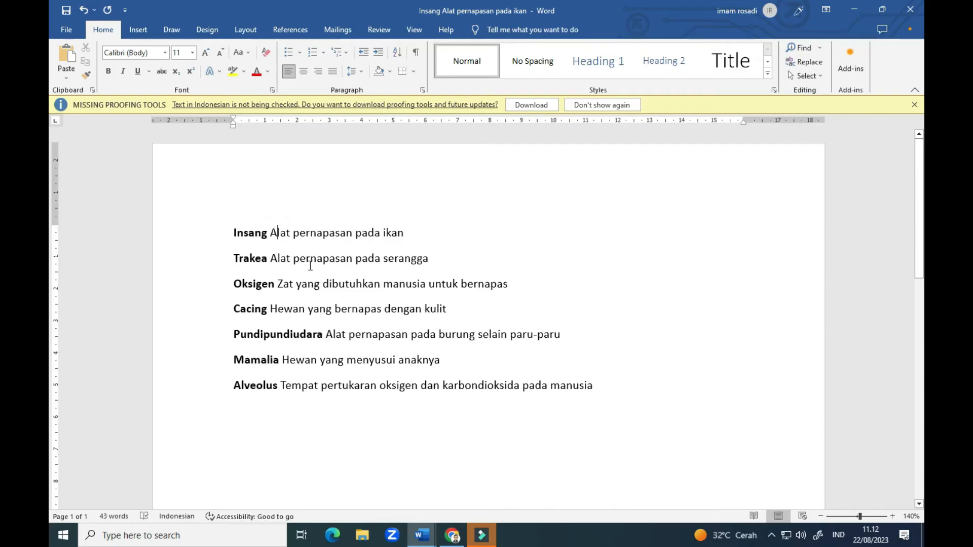
left_click_drag(231, 233, 592, 385)
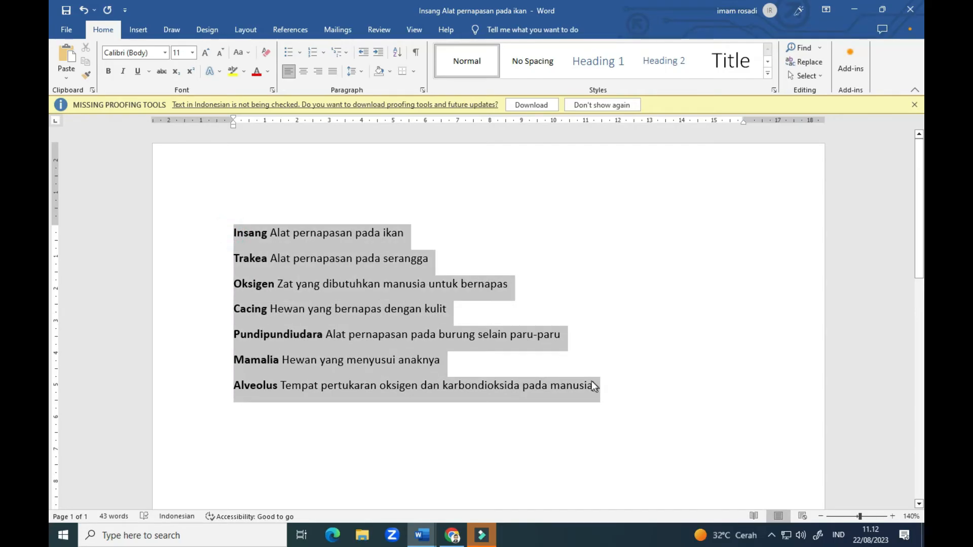
right_click(391, 334)
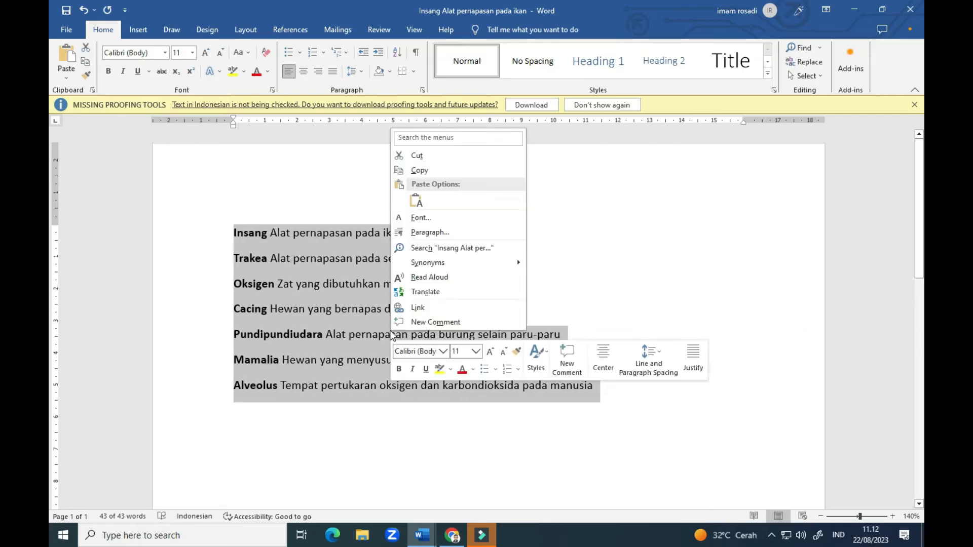
left_click(422, 172)
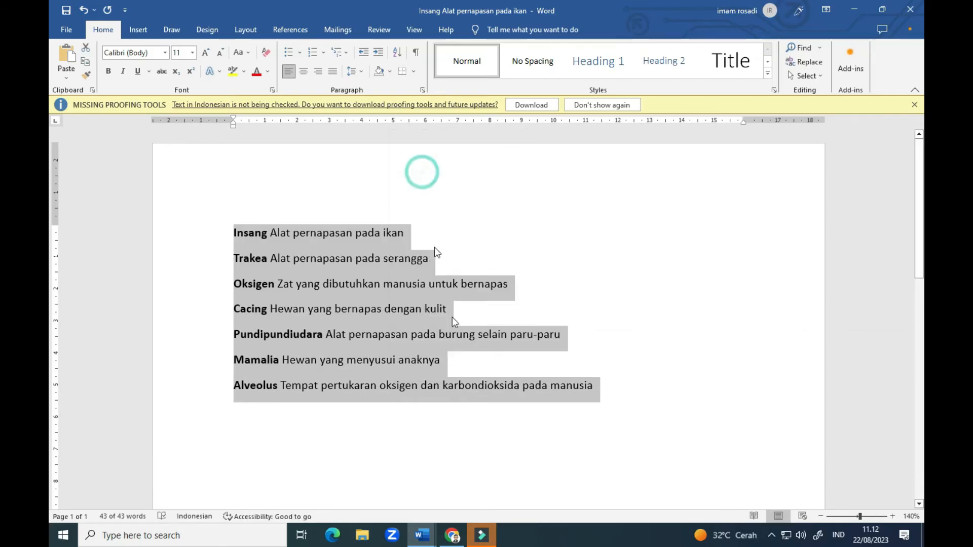
- Back in Chrome, replace the puzzle's existing words and clues with the list copied from Word
left_click(452, 535)
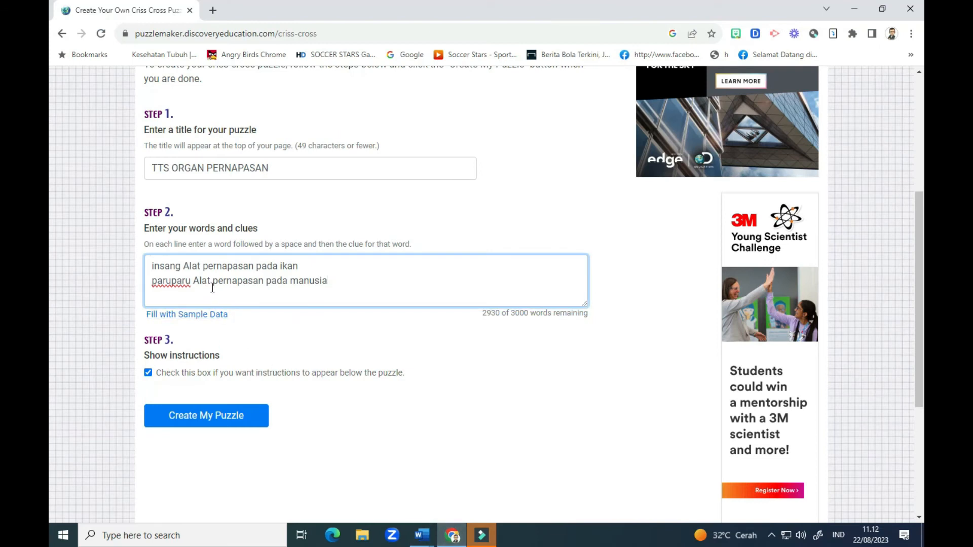
left_click_drag(344, 285, 149, 265)
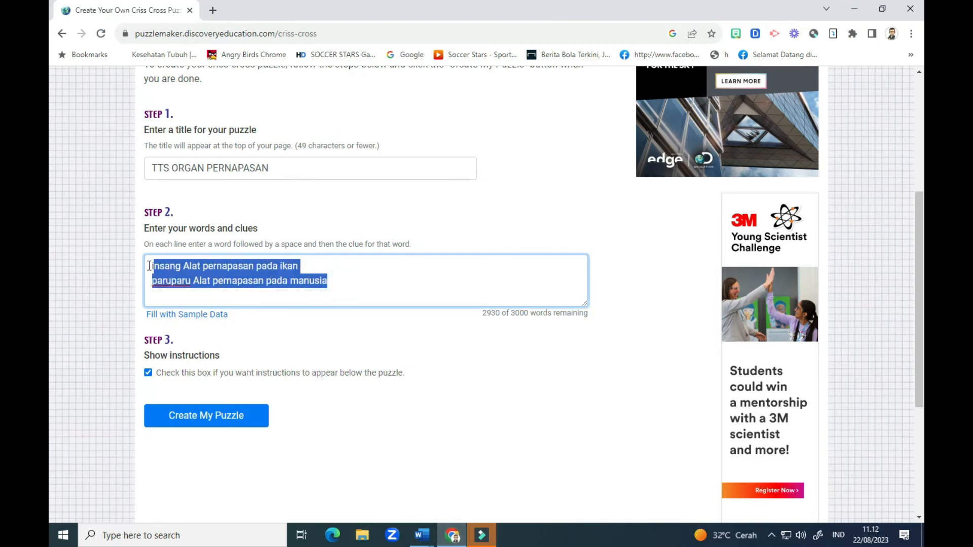
key("BackSpace")
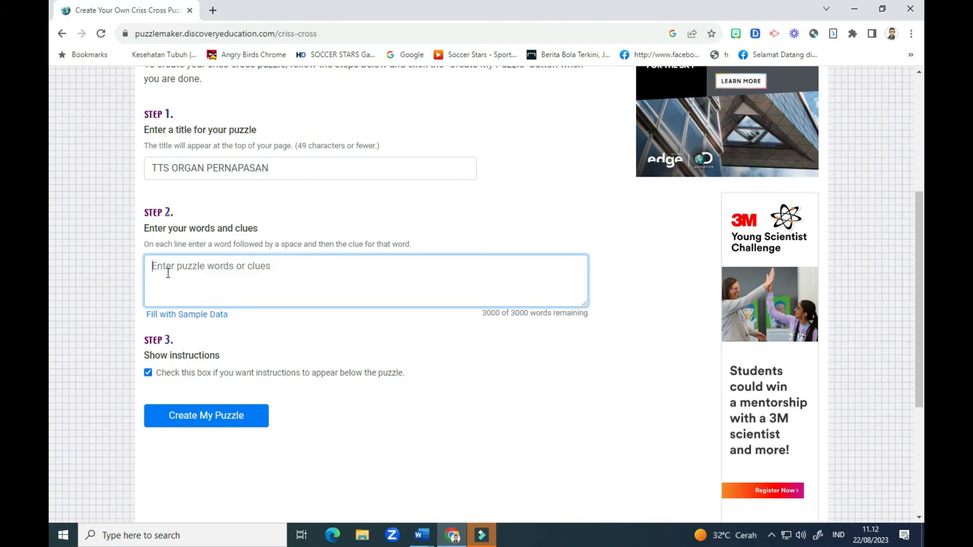
right_click(159, 263)
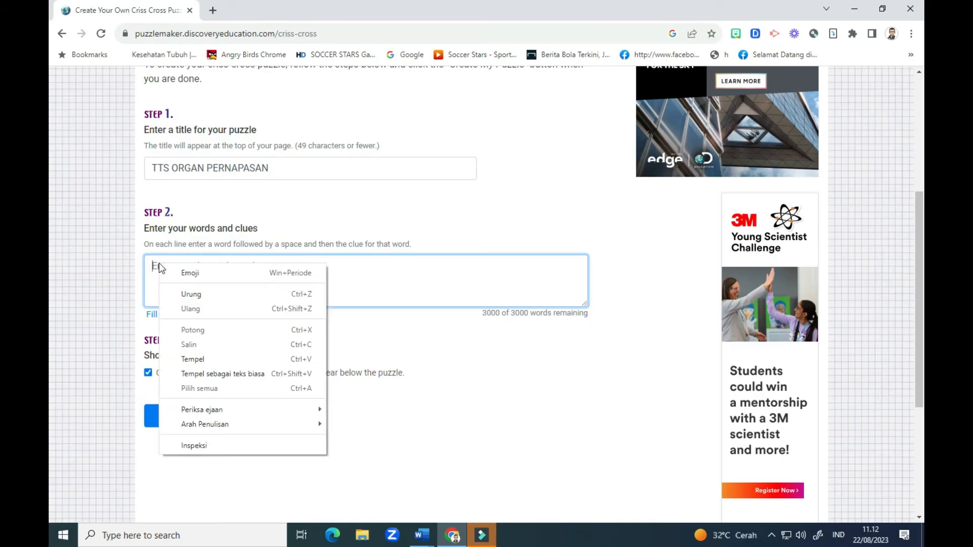
left_click(196, 357)
scroll(331, 287, "up", 2)
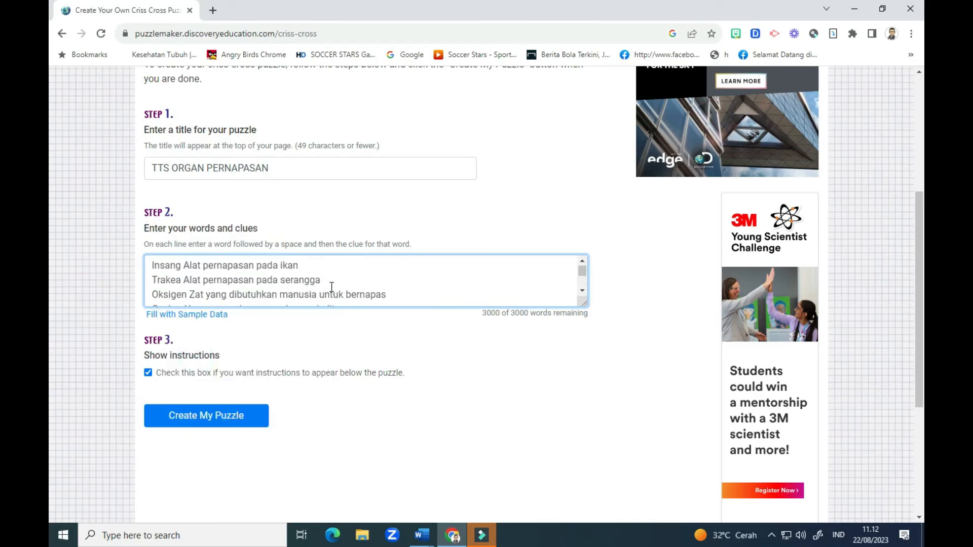
- Generate the criss-cross puzzle from the entered title and word-and-clue list
scroll(331, 287, "down", 2)
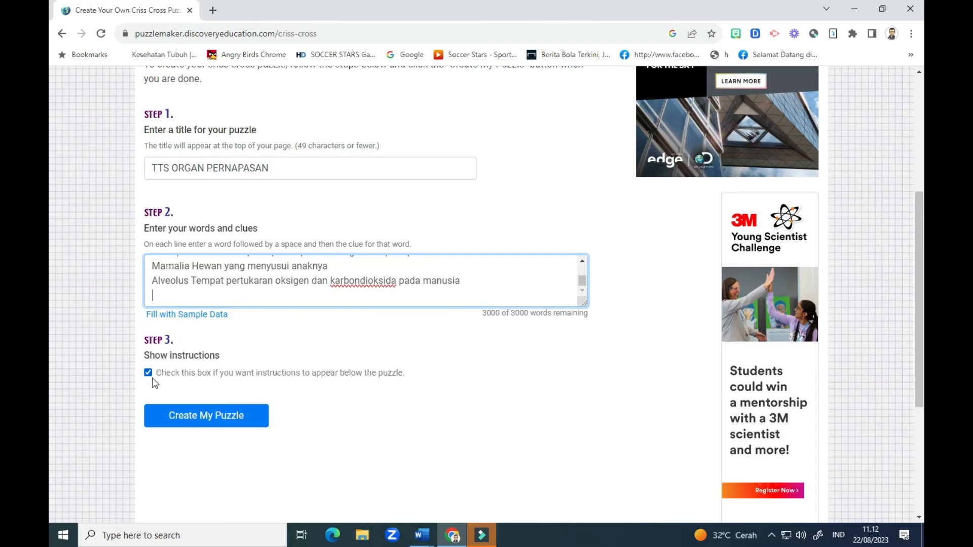
scroll(144, 375, "down", 1)
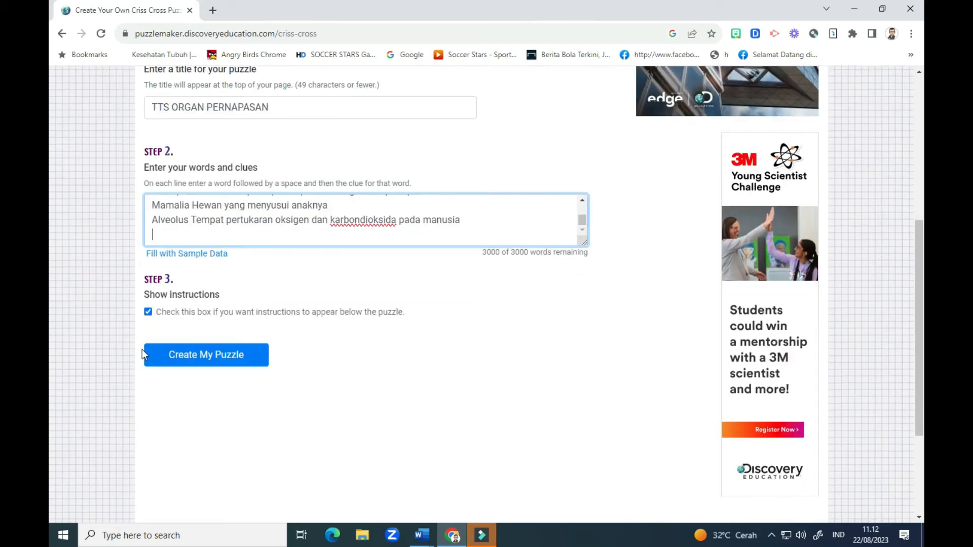
left_click(204, 358)
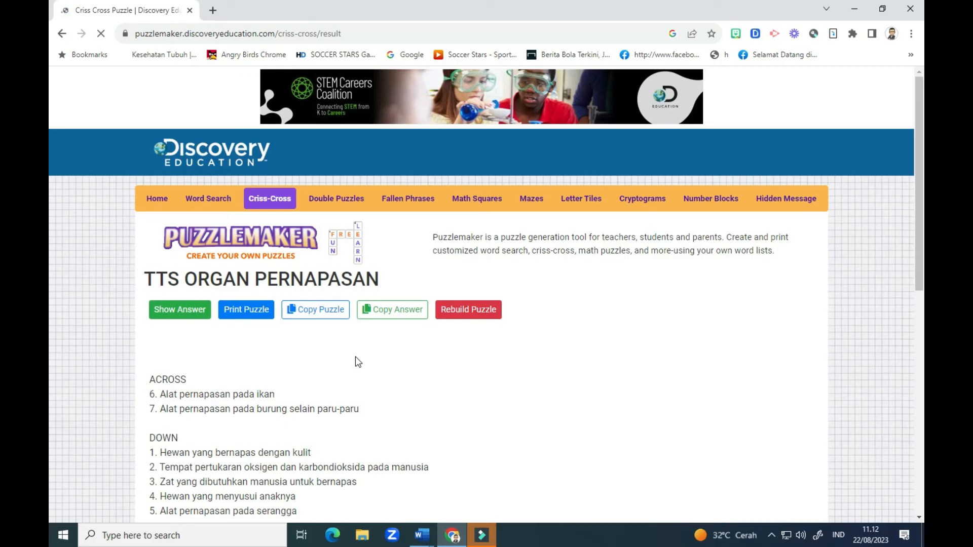
- Review the generated crossword's grid and clues, and show its answers briefly before hiding them again
scroll(483, 367, "down", 1)
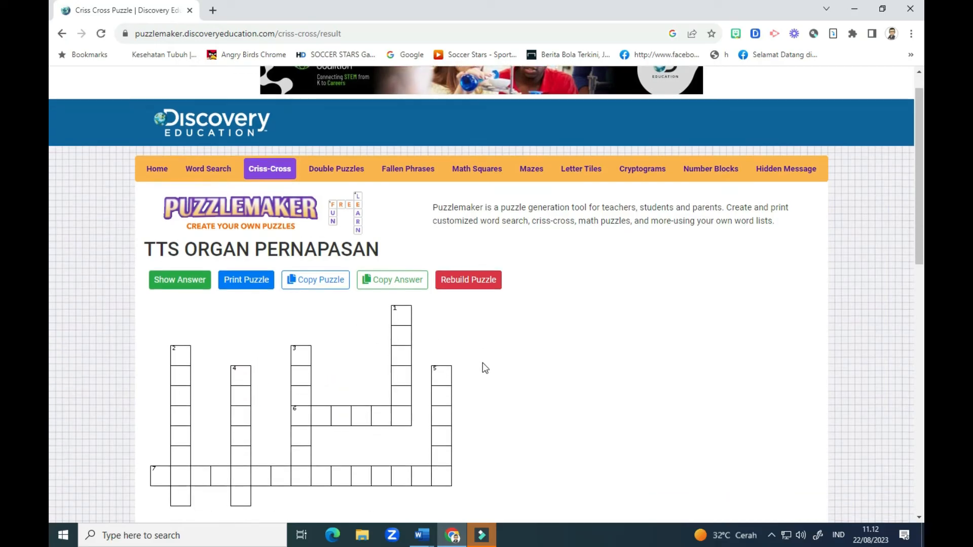
scroll(482, 363, "down", 2)
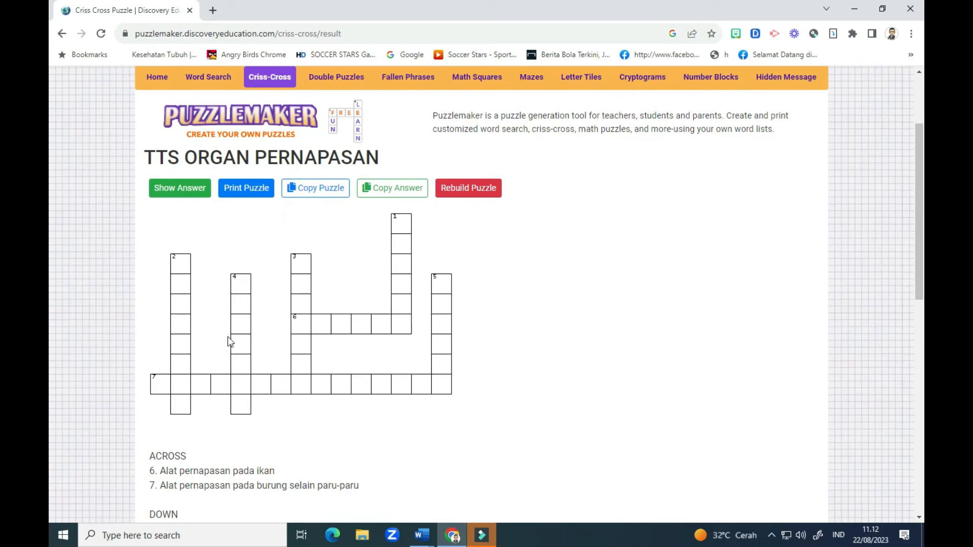
scroll(237, 329, "down", 2)
scroll(236, 330, "down", 1)
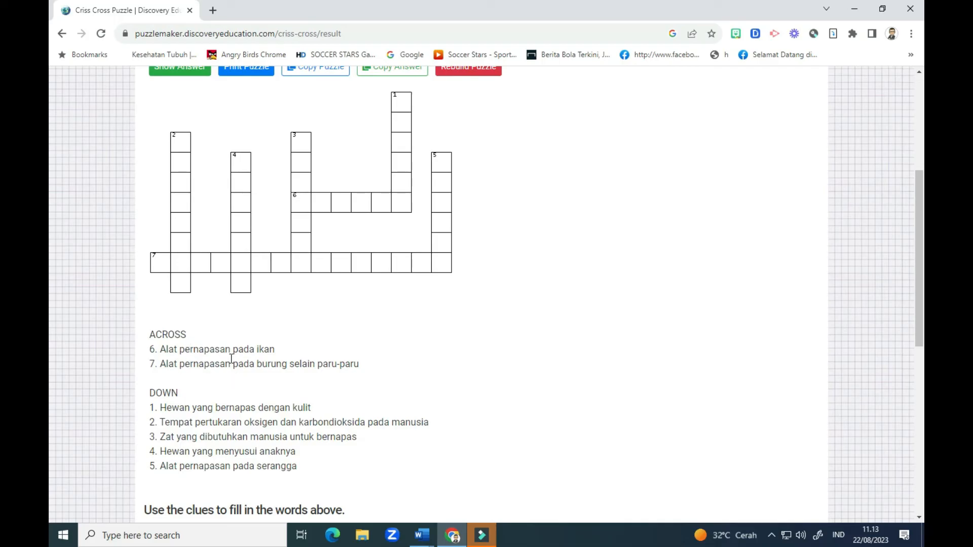
scroll(231, 358, "up", 3)
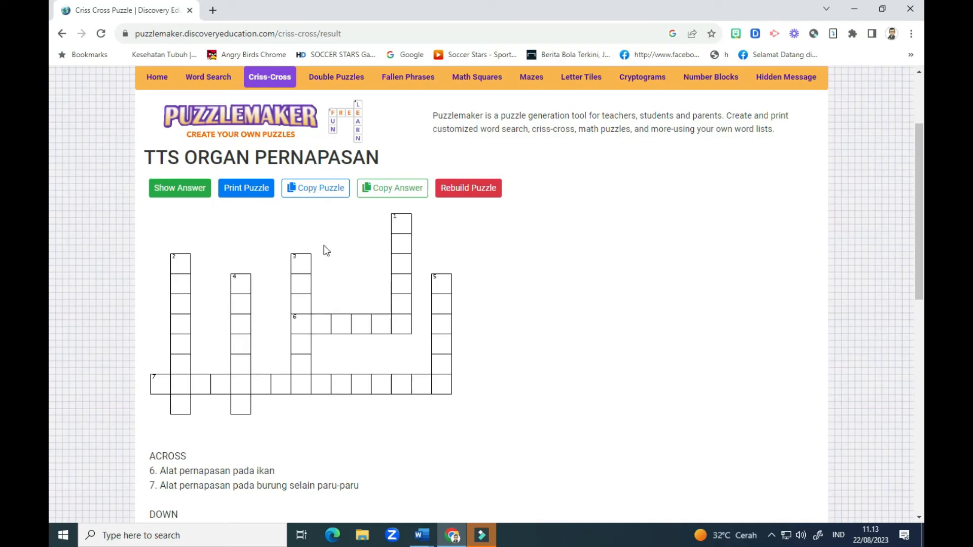
left_click(180, 192)
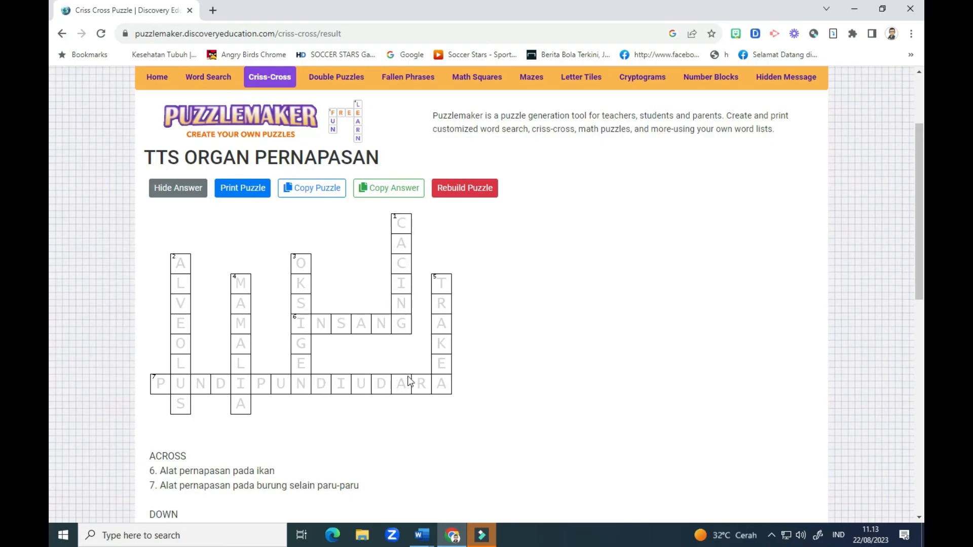
left_click(181, 192)
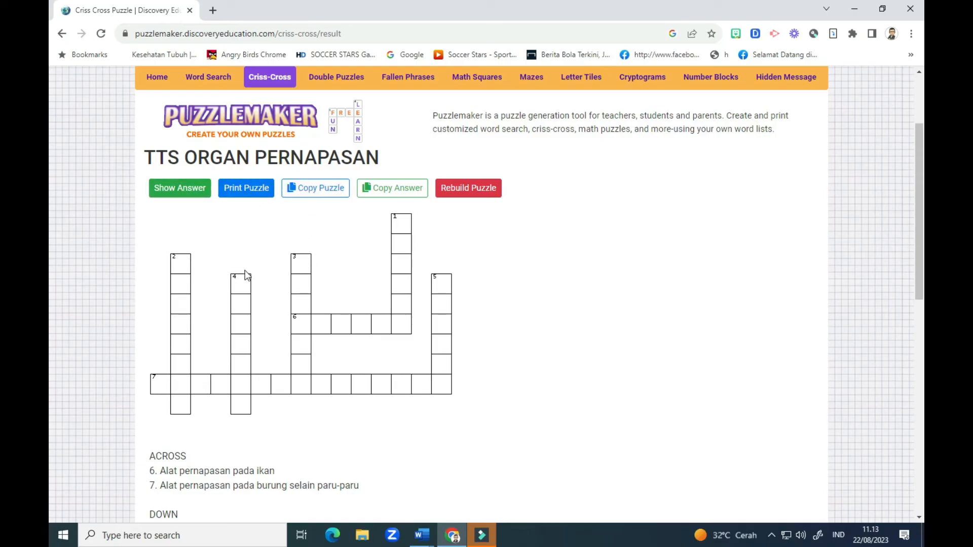
- Copy the blank crossword grid as an image and switch to the Word document with the word list
right_click(297, 275)
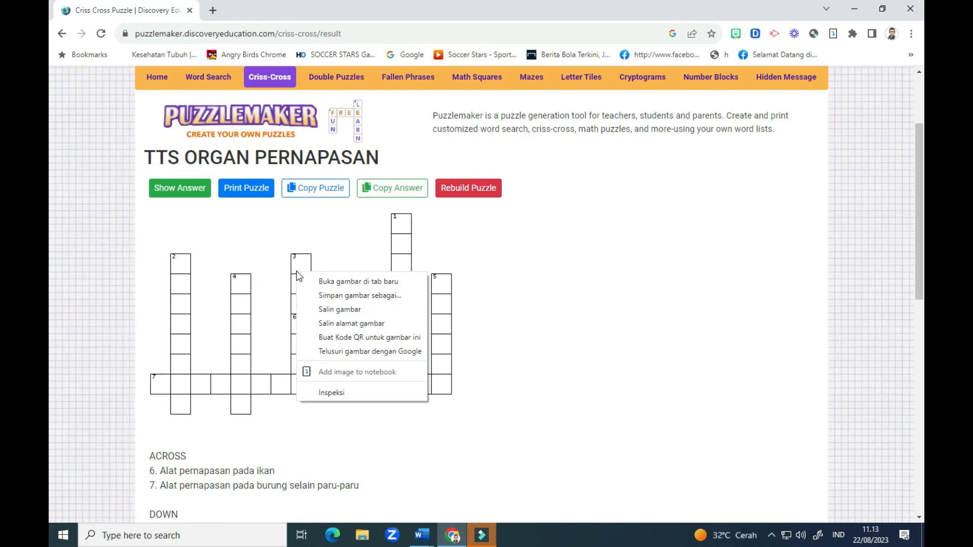
left_click(333, 309)
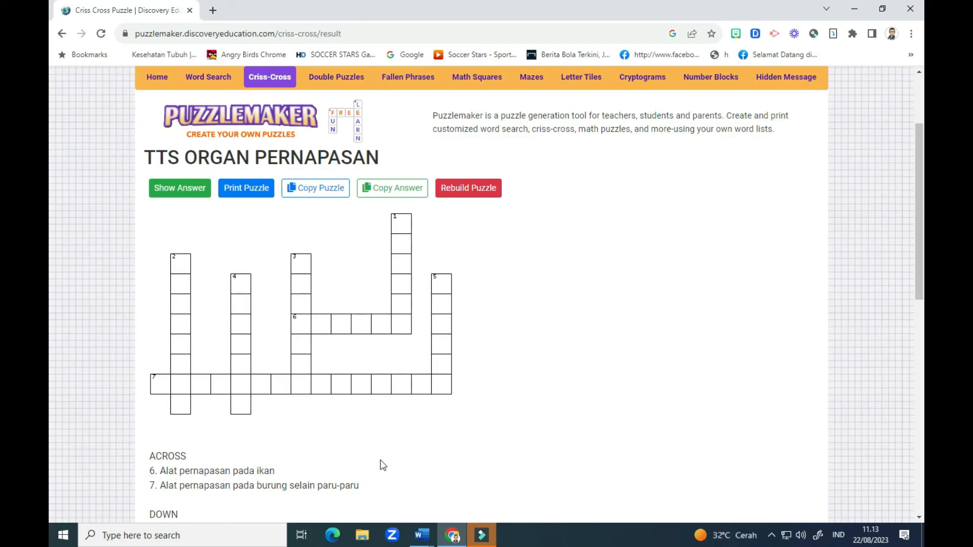
left_click(855, 10)
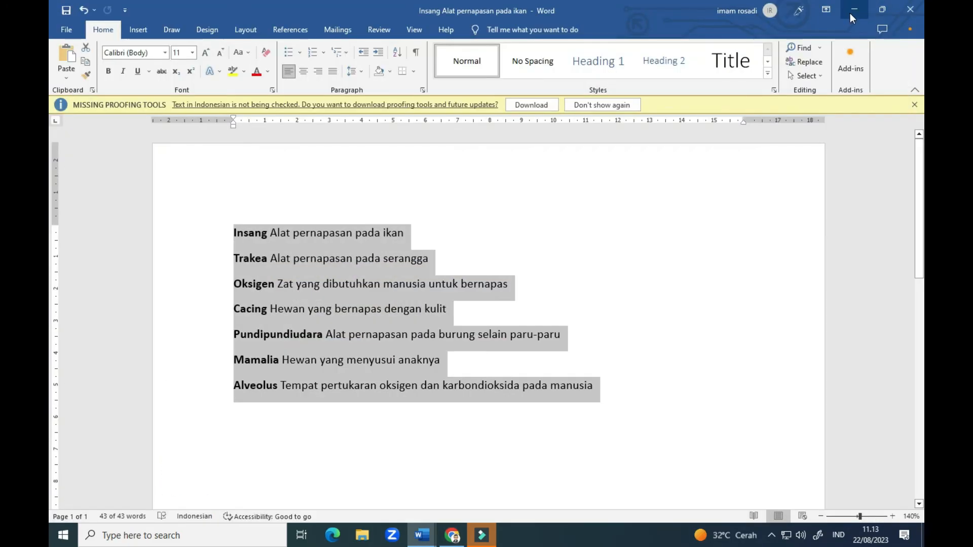
- Add blank lines below the Alveolus line and paste the crossword grid there as a picture
scroll(710, 214, "down", 2)
left_click(631, 324)
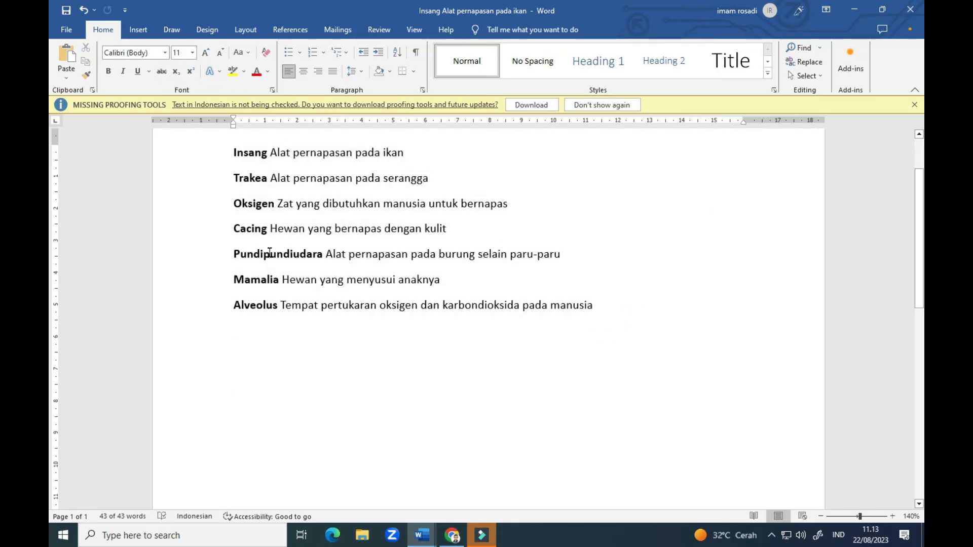
key("Return")
key("Return")
key("Return")
key("Return")
key("Return")
key("Return")
key("Return")
key("Return")
key("Return")
key("Return")
key("Return")
key("Return")
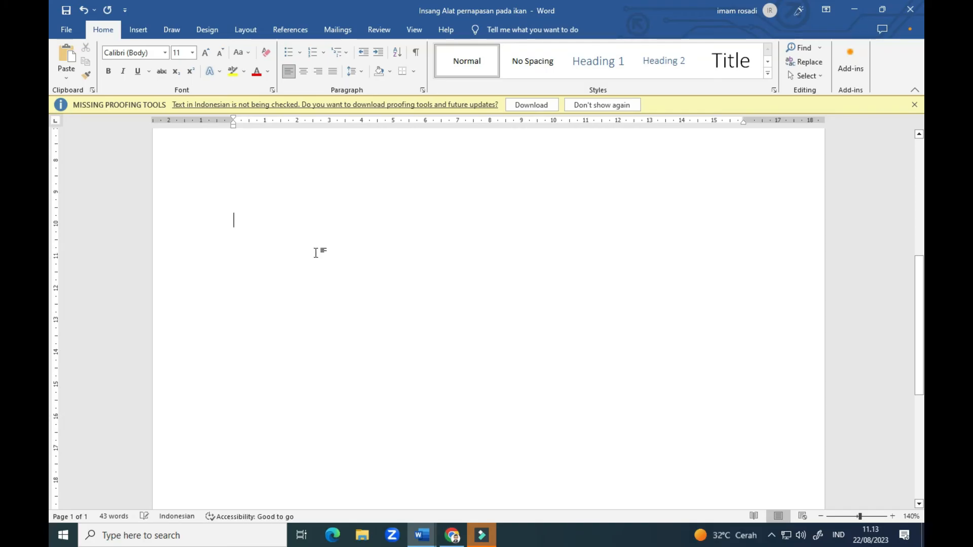
scroll(317, 252, "up", 3)
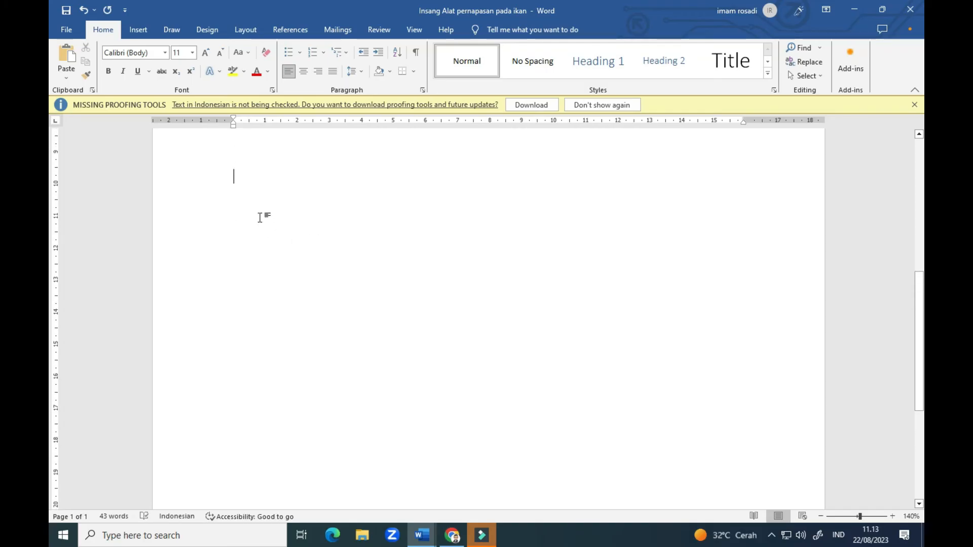
right_click(236, 182)
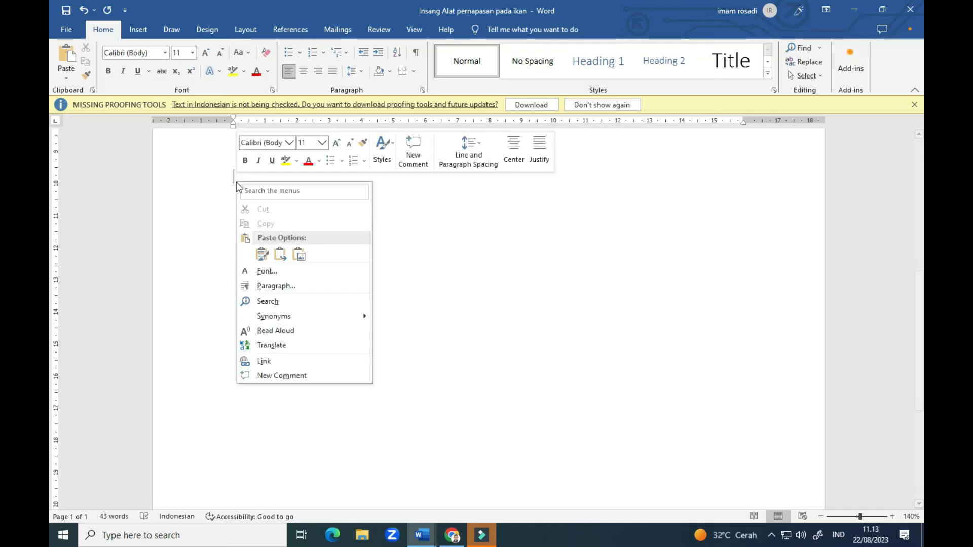
left_click(298, 255)
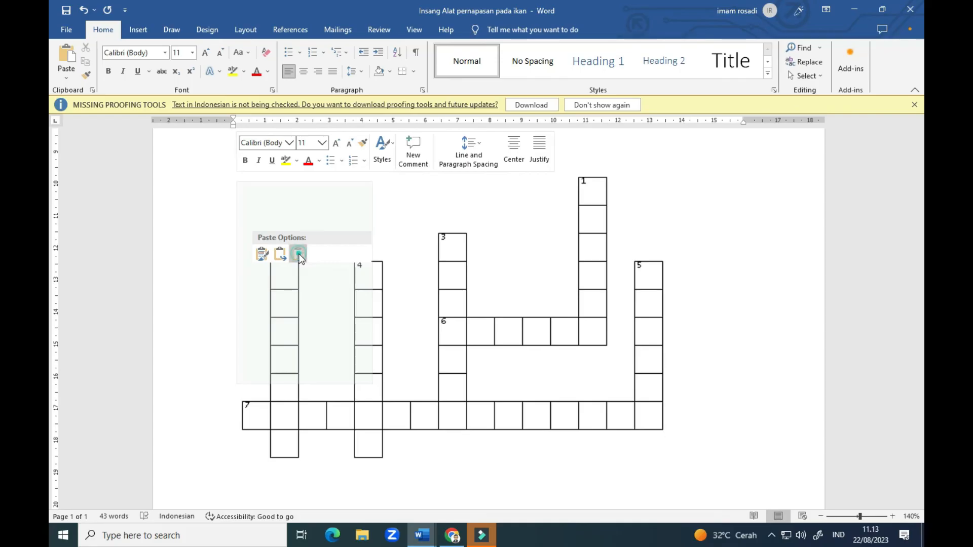
- Shrink the pasted crossword grid to about 11 cm wide and start a new line beneath it
left_click(453, 299)
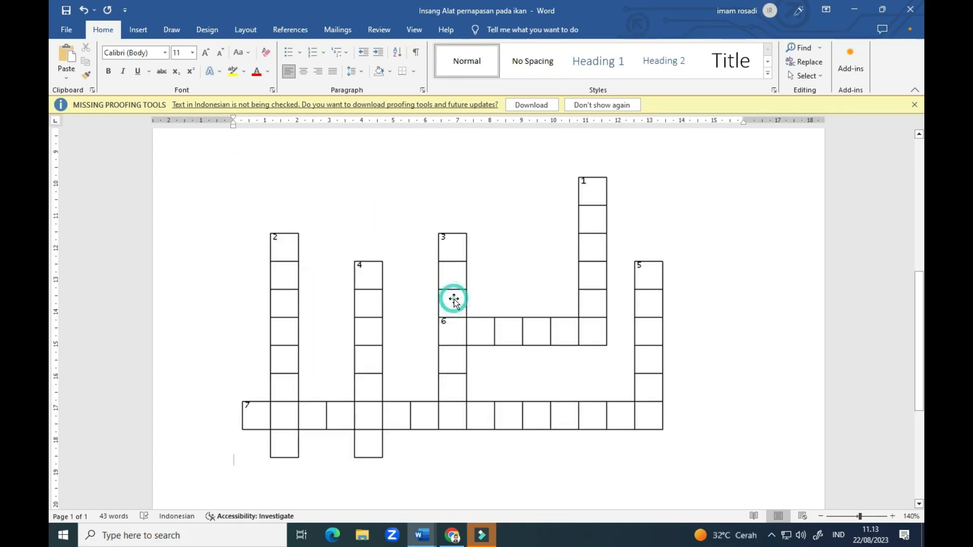
left_click_drag(670, 464, 591, 407)
left_click(616, 395)
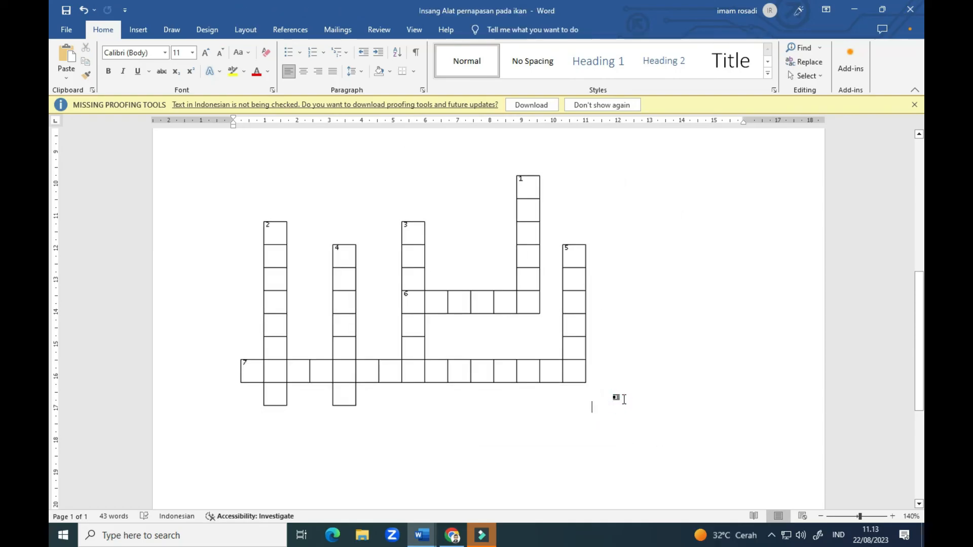
key("Return")
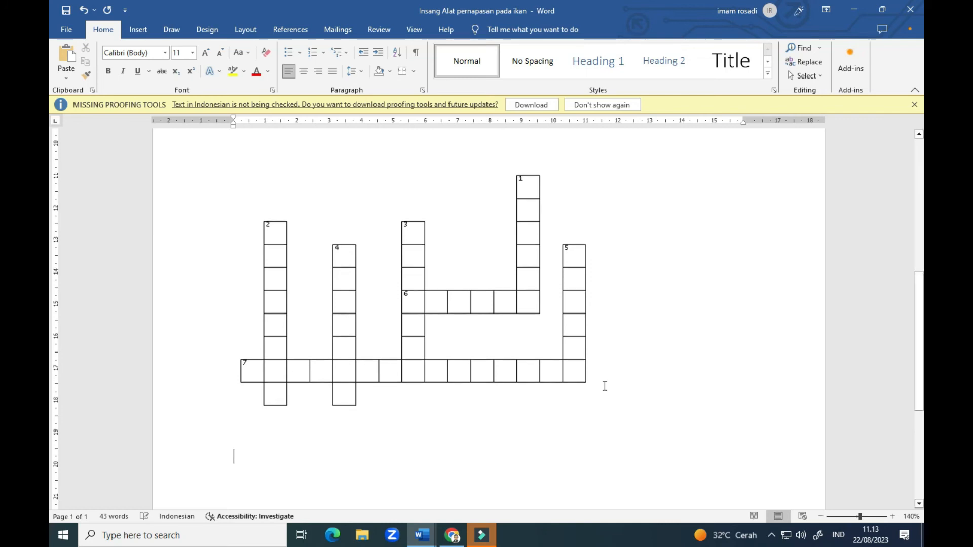
scroll(603, 386, "down", 1)
- Switch back to Chrome and copy the puzzle's full ACROSS and DOWN clue lists
left_click(453, 535)
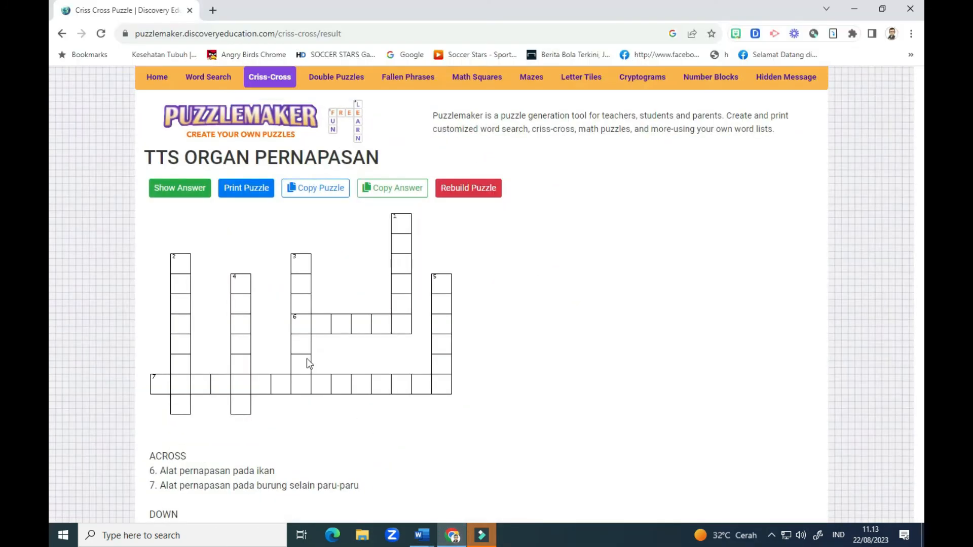
scroll(256, 326, "down", 3)
left_click_drag(151, 272, 303, 405)
right_click(266, 373)
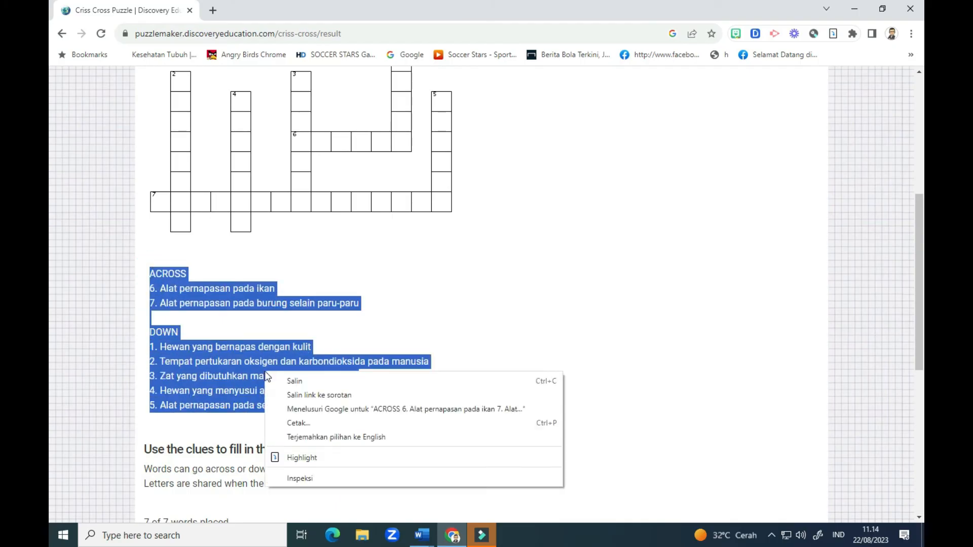
left_click(291, 383)
- Return to the Word document "Insang Alat pernapasan pada ikan" and paste the clues as text only below the grid
left_click(424, 536)
left_click(487, 499)
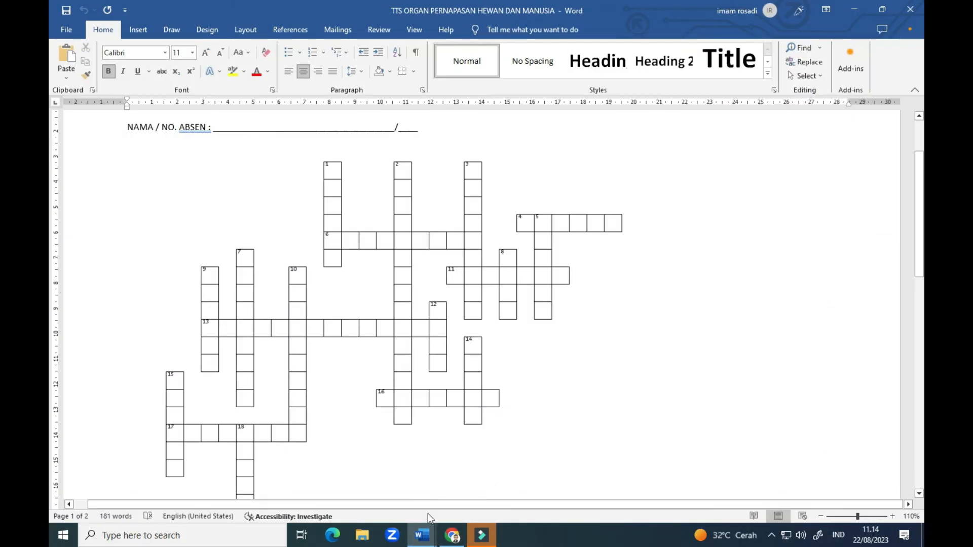
left_click(422, 535)
left_click(380, 481)
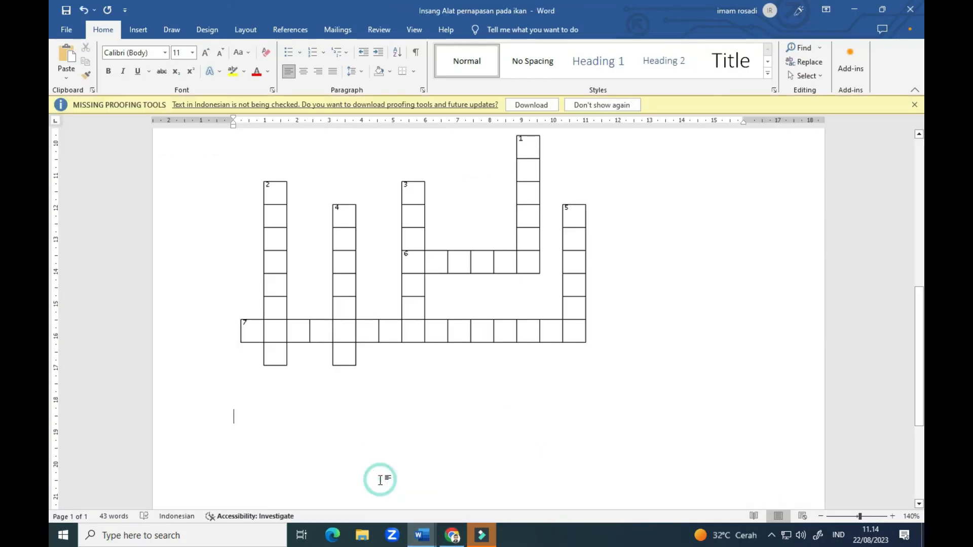
scroll(254, 349, "down", 3)
right_click(249, 338)
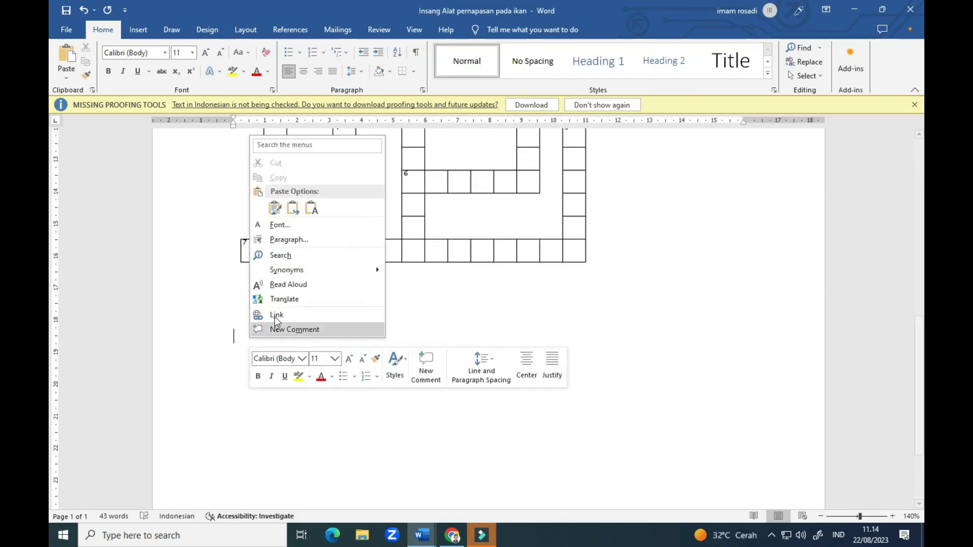
left_click(310, 209)
- Replace the ACROSS heading above the pasted clues with "Mendatar"
scroll(288, 259, "up", 3)
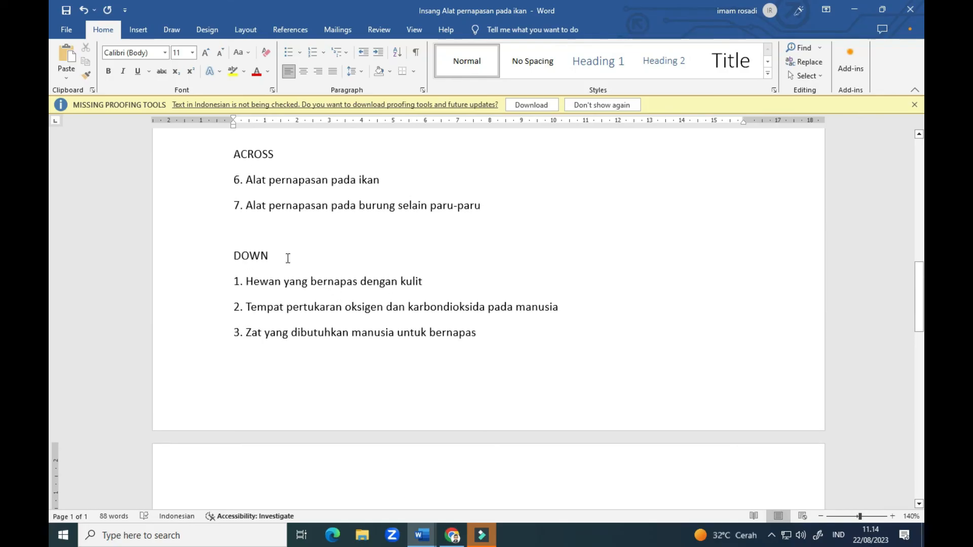
scroll(273, 257, "up", 3)
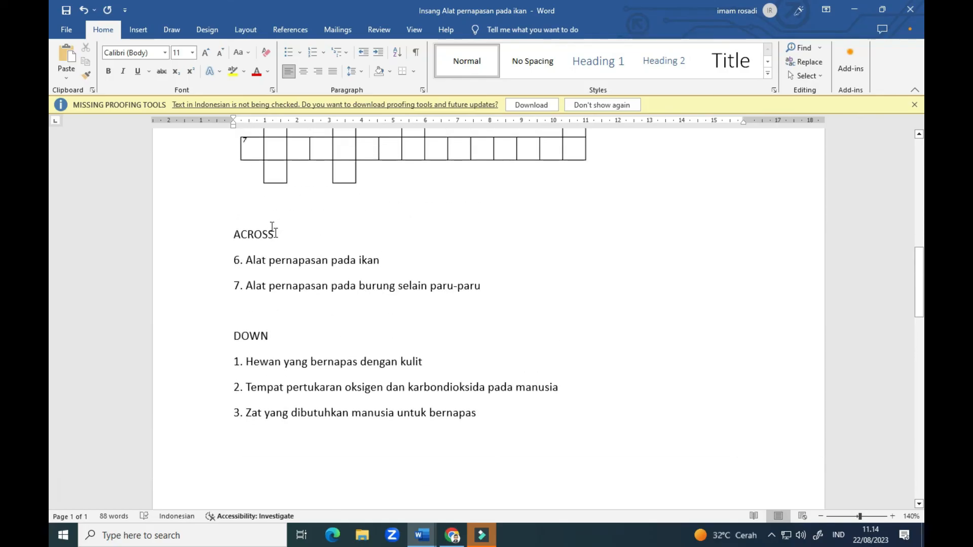
left_click(273, 234)
key("BackSpace")
key("BackSpace")
key("BackSpace")
key("BackSpace")
key("BackSpace")
key("BackSpace")
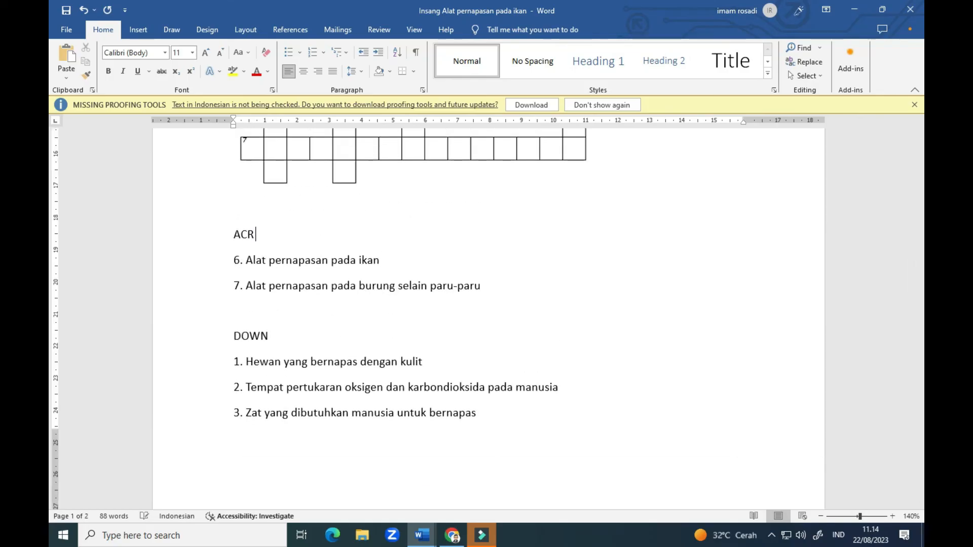
type("Menxd")
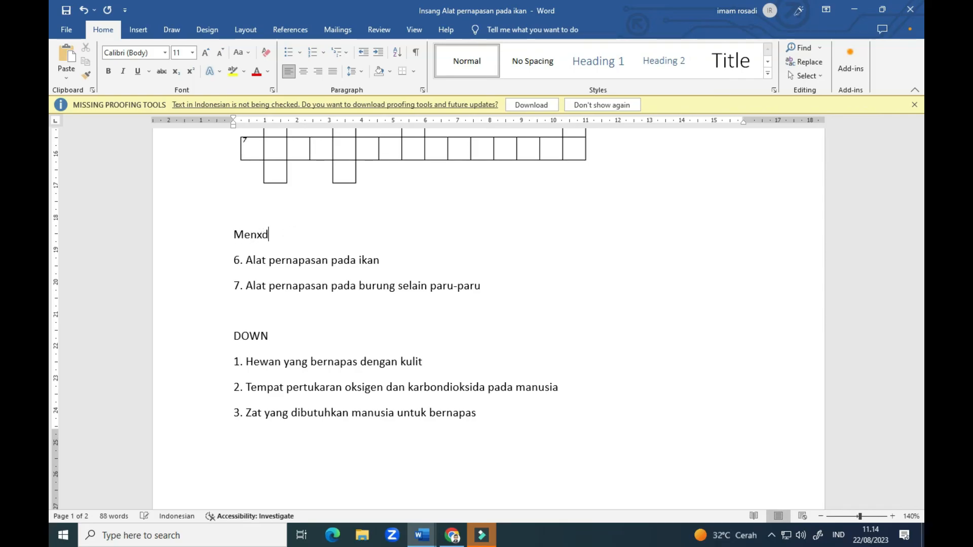
type("atar")
- Replace the DOWN heading of the second clue group with "Menurun"
left_click(275, 336)
key("BackSpace")
key("BackSpace")
key("BackSpace")
key("BackSpace")
type("Menurun")
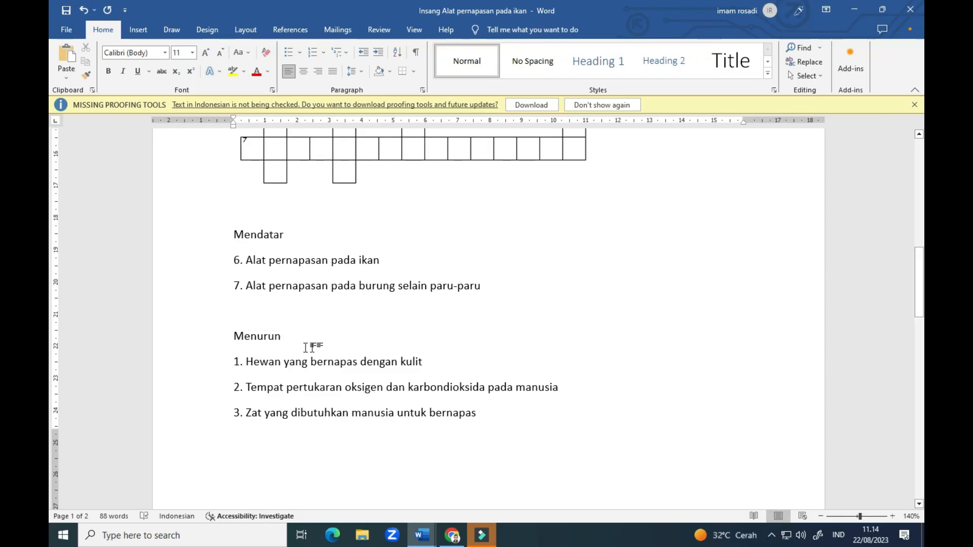
scroll(374, 357, "down", 2)
scroll(375, 354, "up", 5)
scroll(375, 354, "up", 3)
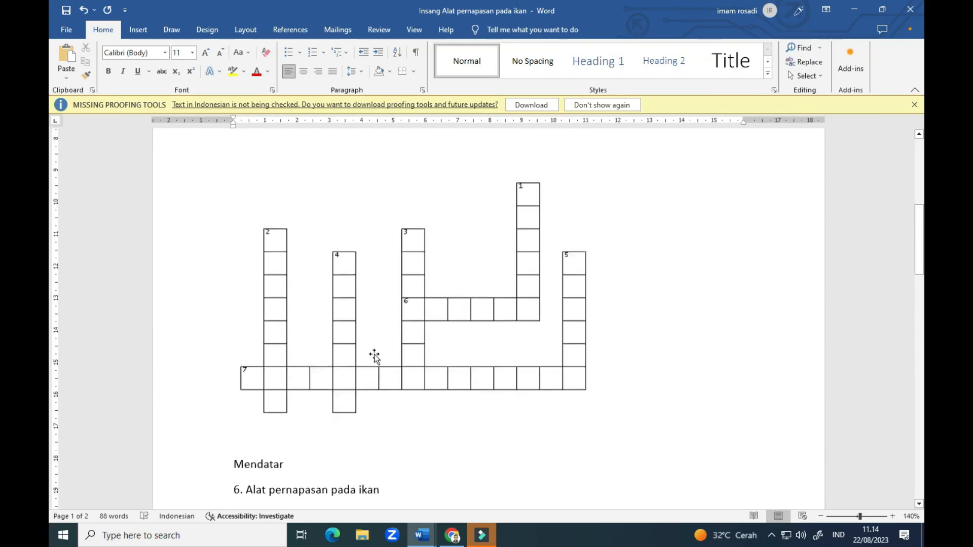
scroll(400, 310, "up", 1)
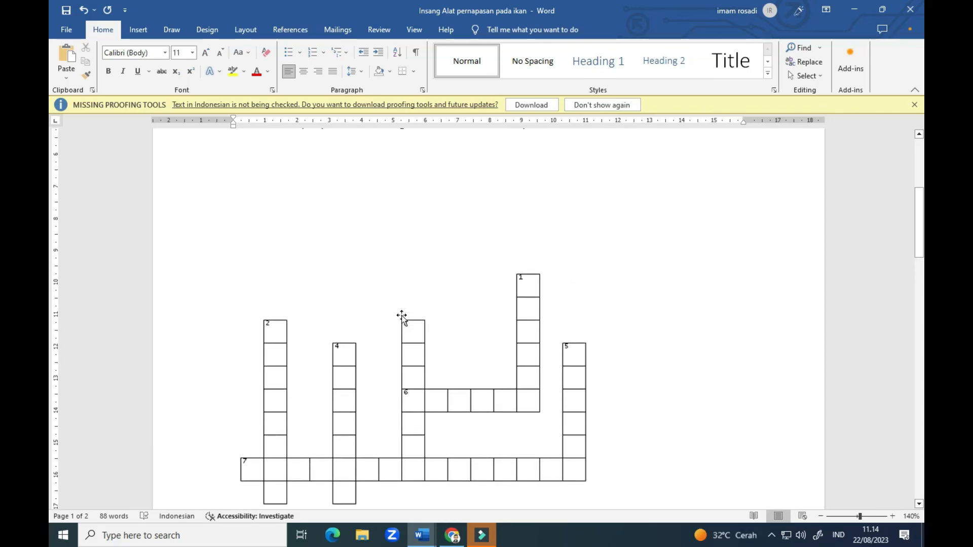
scroll(402, 316, "down", 1)
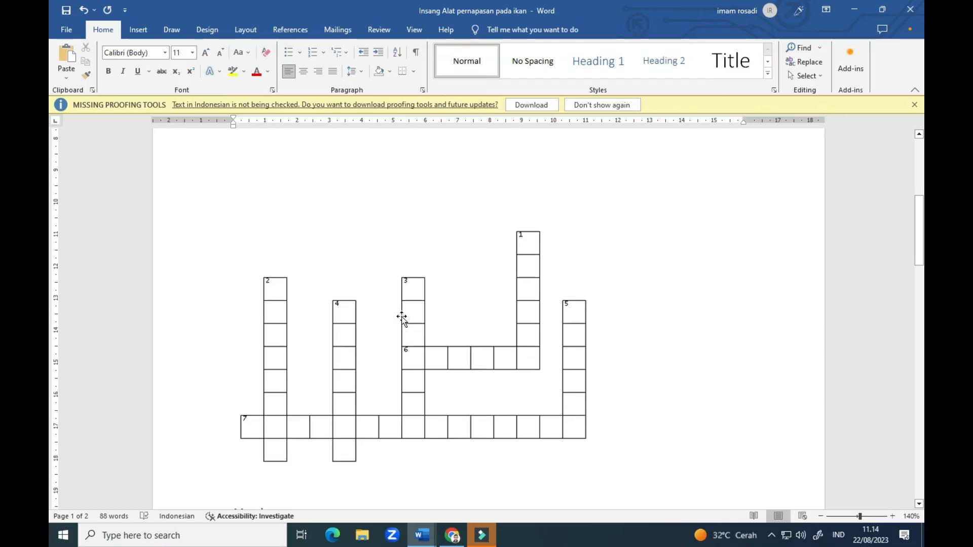